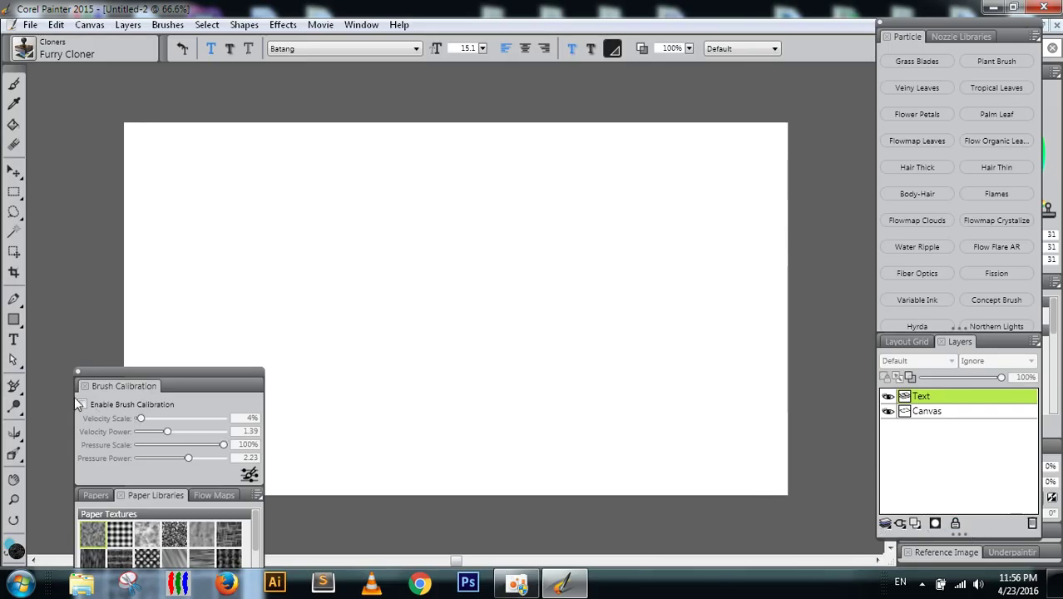
# Step: Undo the empty text layer and cover the whole canvas with a dark grey rectangle, checking it by toggling its layer visibility
pyautogui.hotkey('ctrl', 'z')
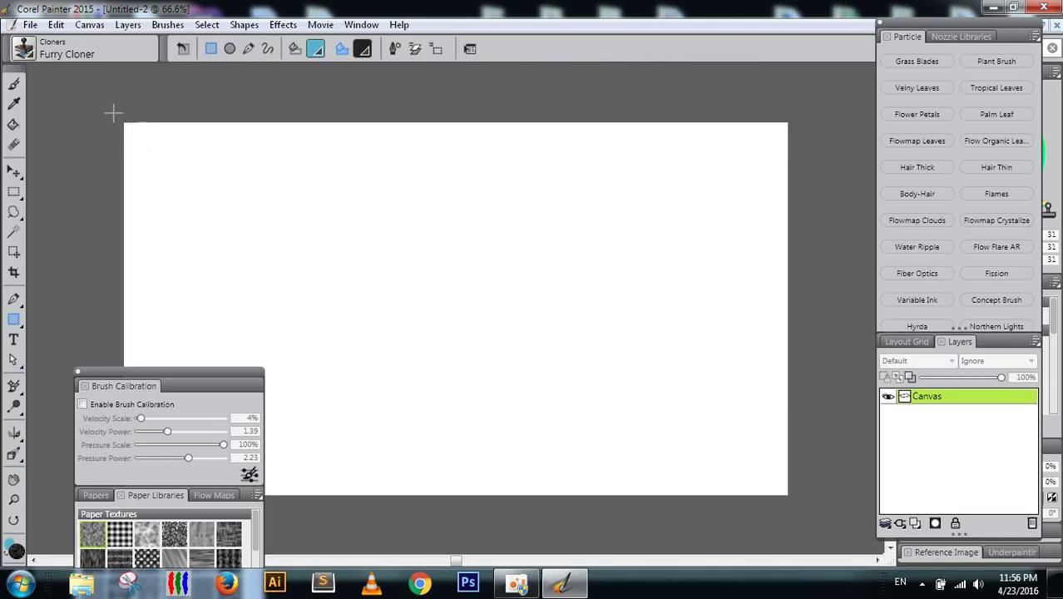
pyautogui.moveTo(111, 111); pyautogui.dragTo(887, 556)
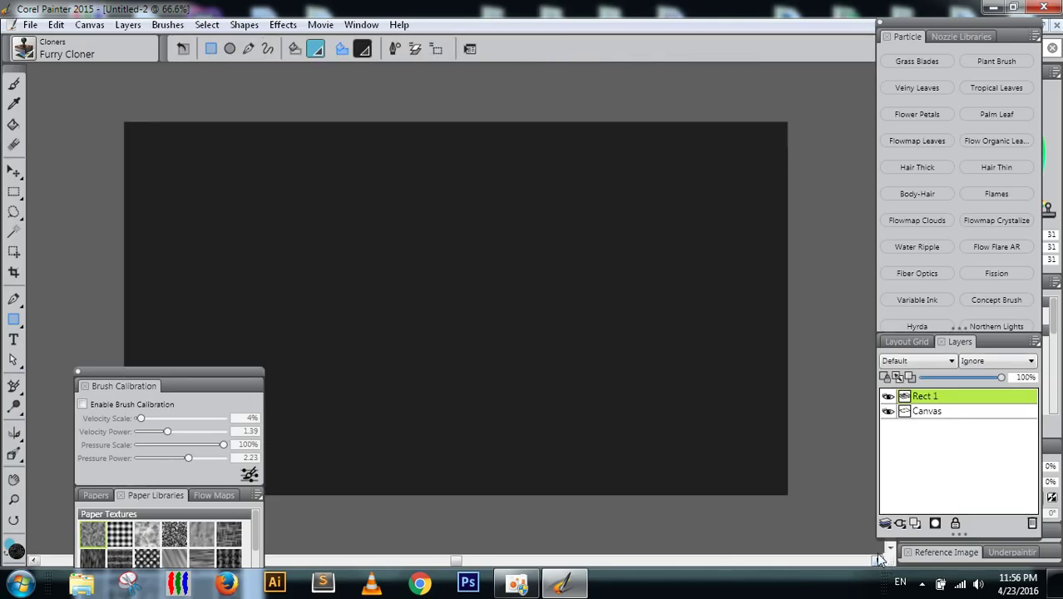
pyautogui.click(13, 84)
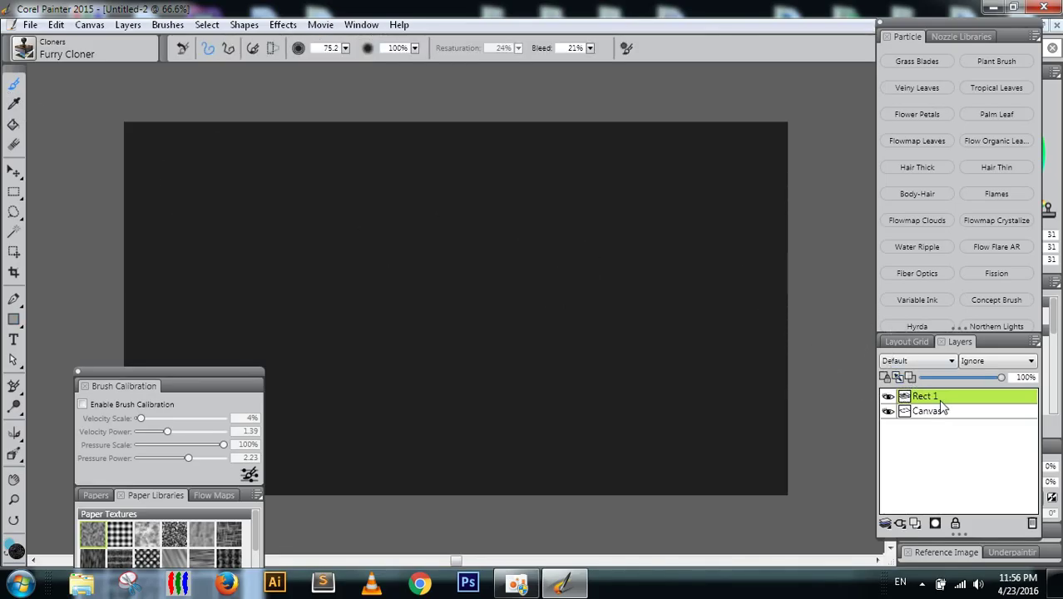
pyautogui.click(887, 396)
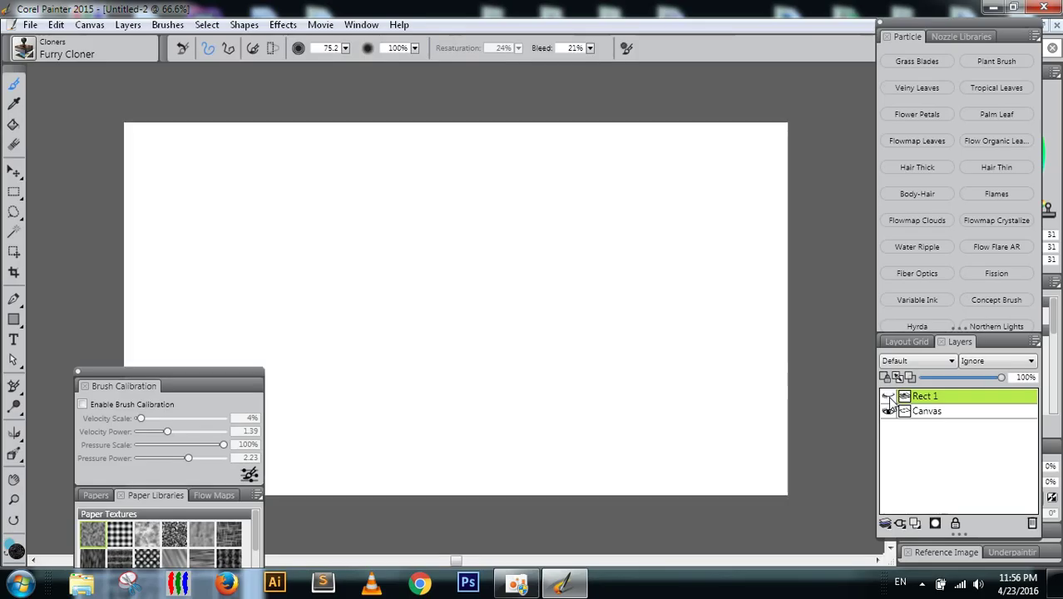
pyautogui.click(888, 397)
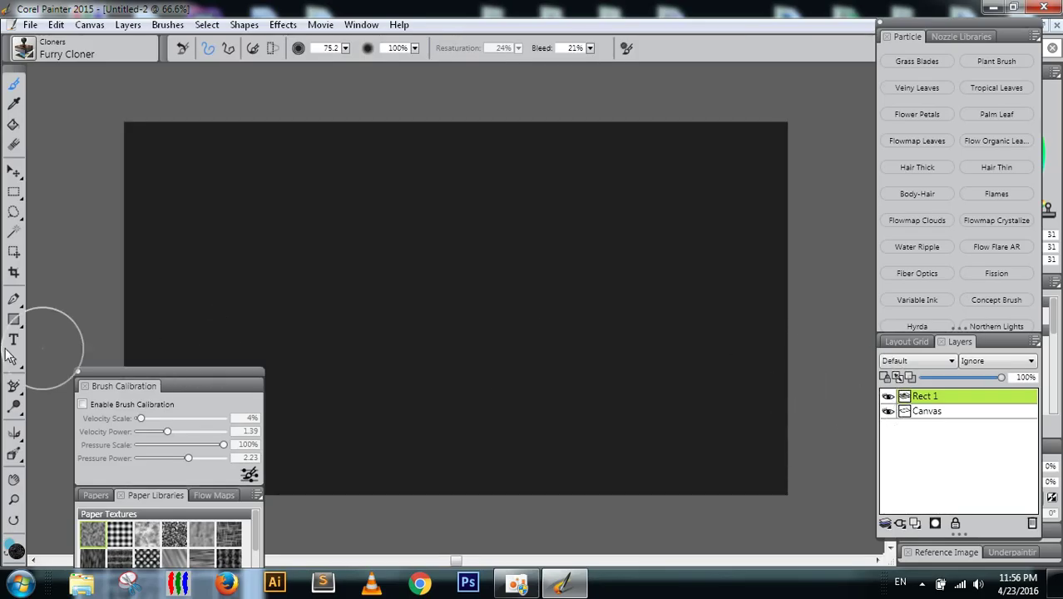
# Step: Add a new layer above the rectangle and start a text reading "Ha" left of the canvas centre
pyautogui.press('t')
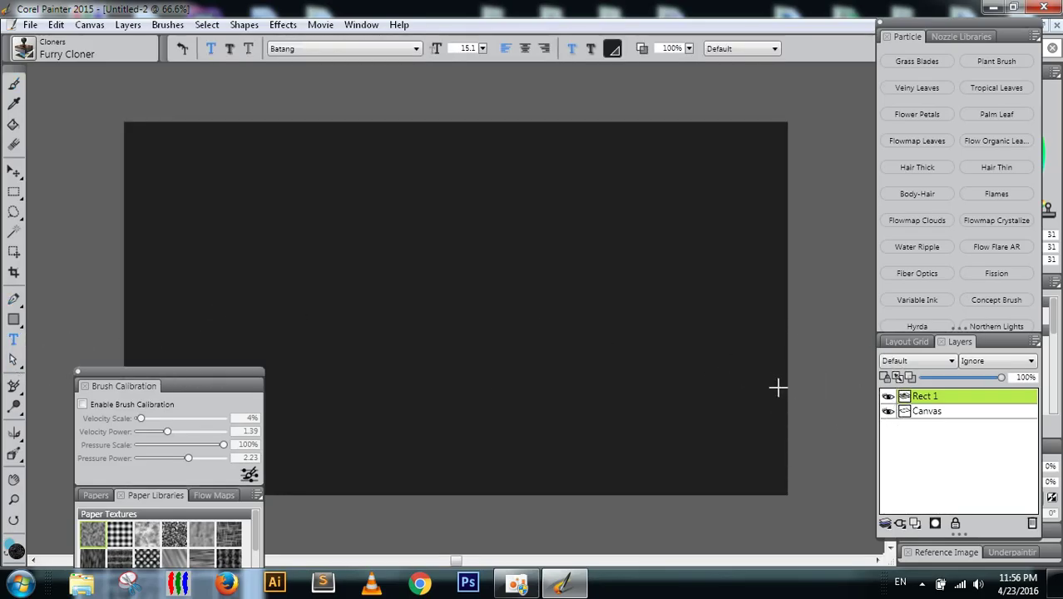
pyautogui.click(916, 523)
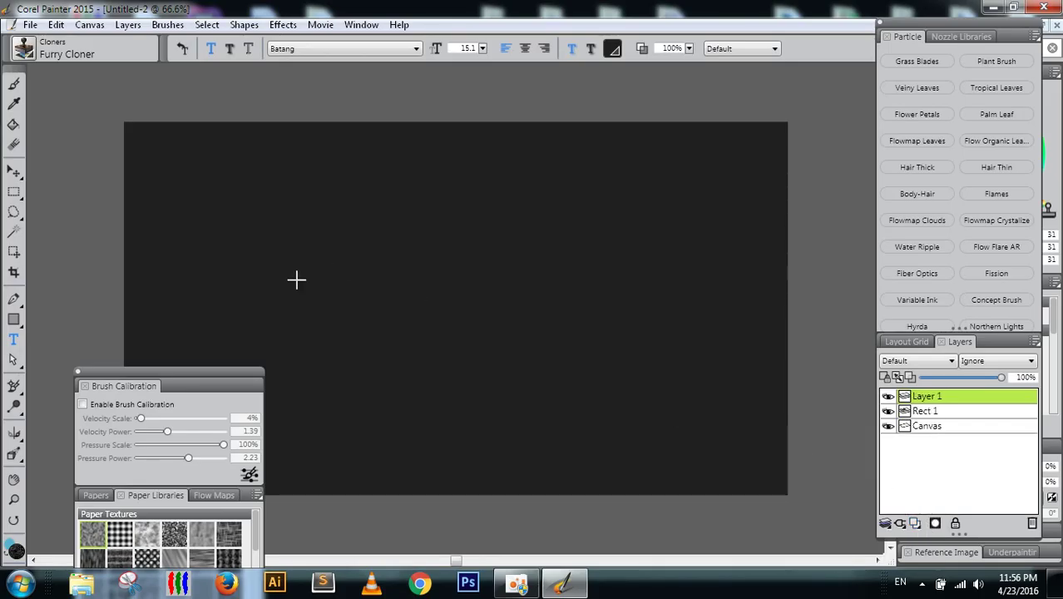
pyautogui.click(282, 301)
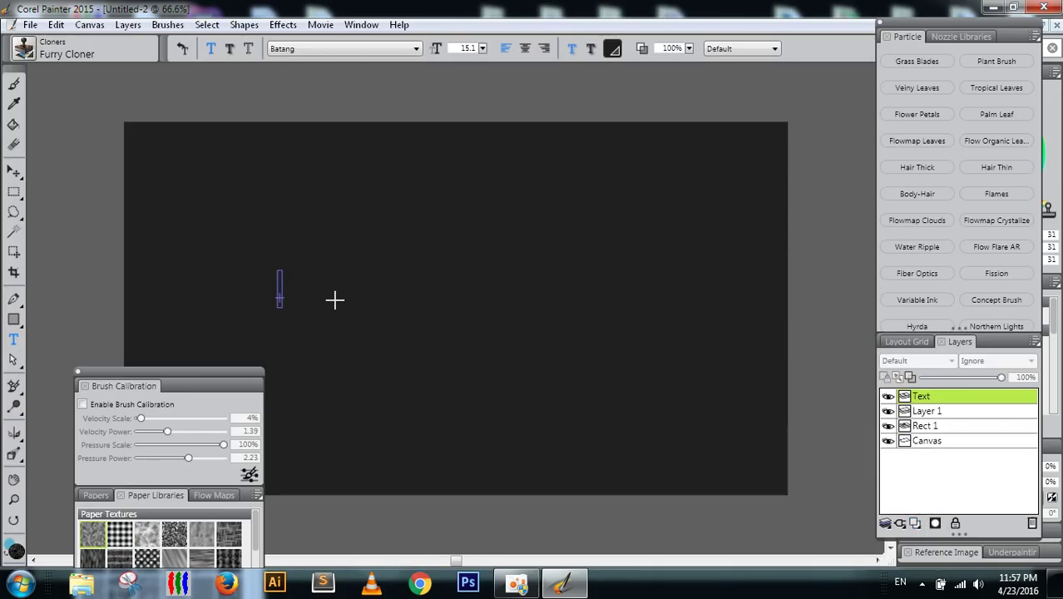
pyautogui.write('Ha')
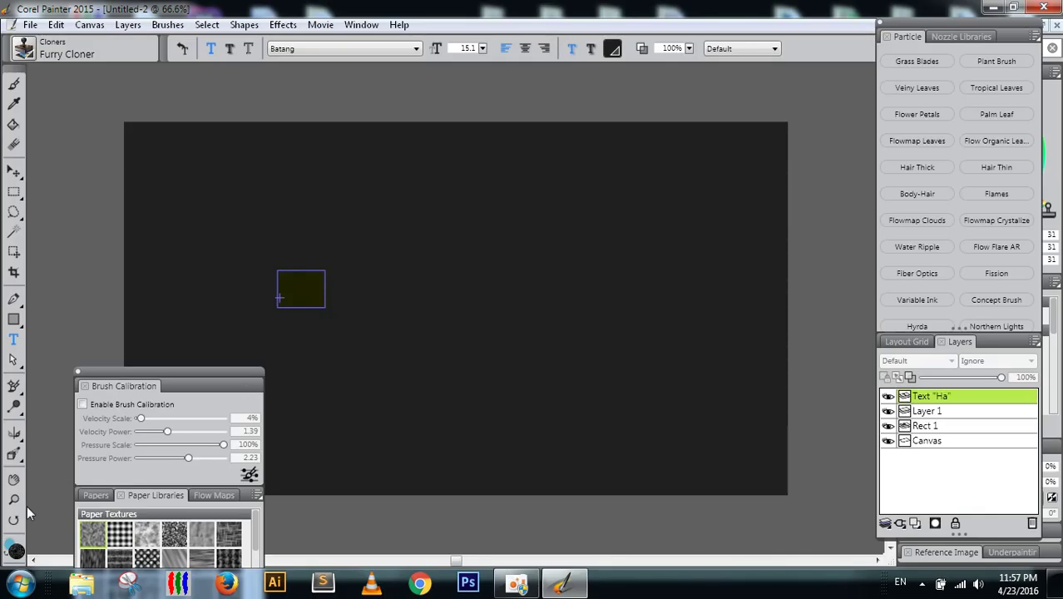
# Step: Set the text colour to pure yellow from the basic colours (255, 255, 0)
pyautogui.click(13, 551)
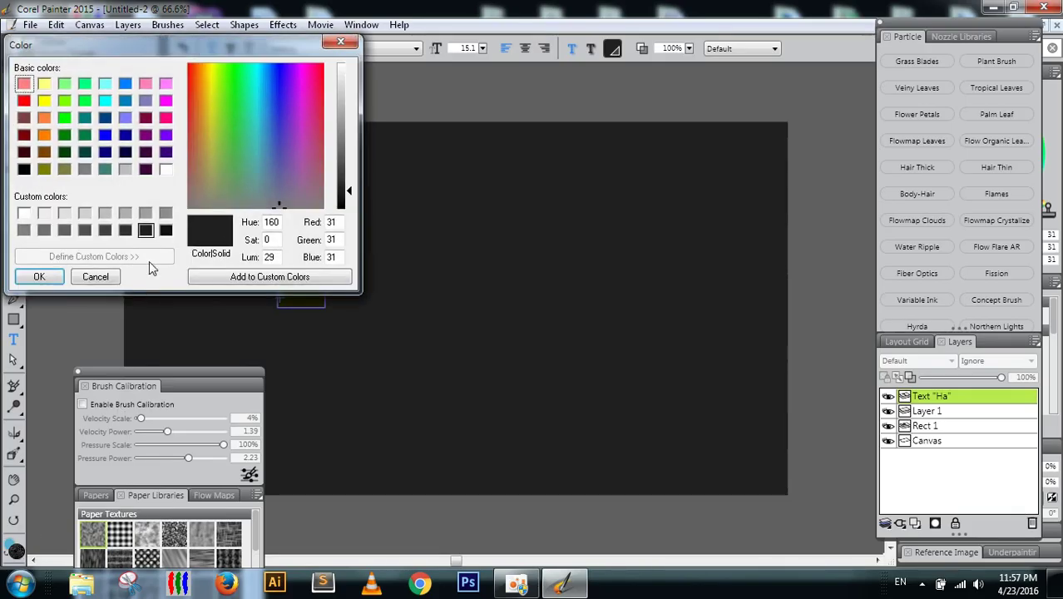
pyautogui.click(44, 101)
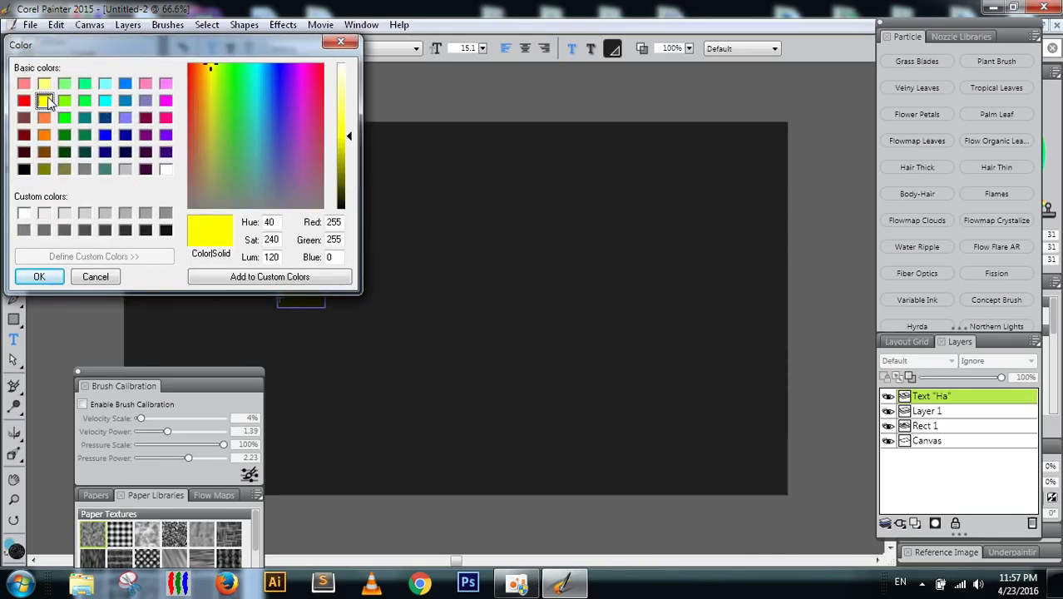
pyautogui.click(42, 277)
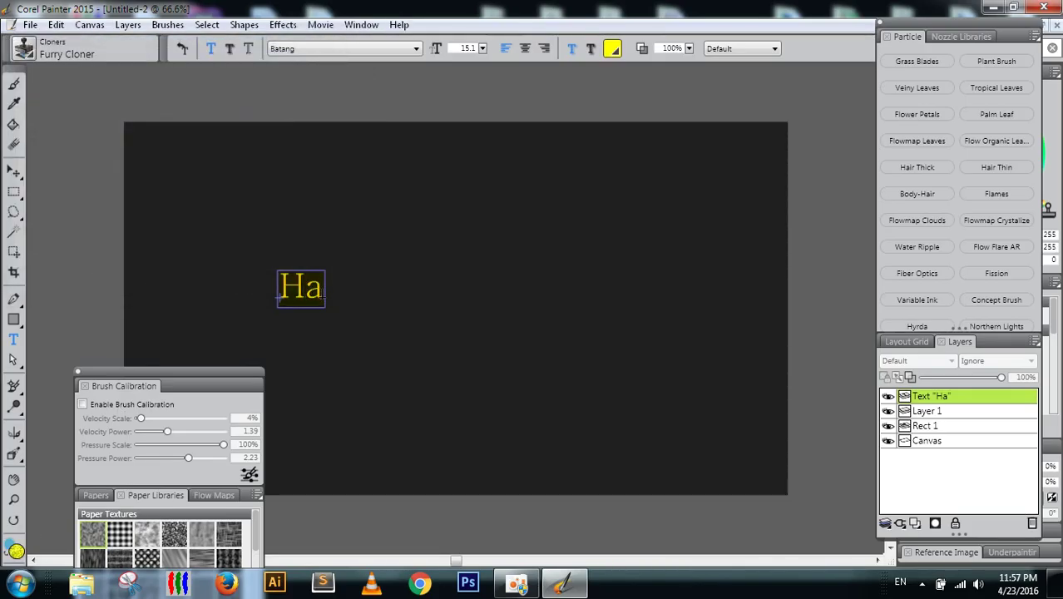
# Step: Complete the started text so it reads "Happy Khmer New Year 2016"
pyautogui.write('p')
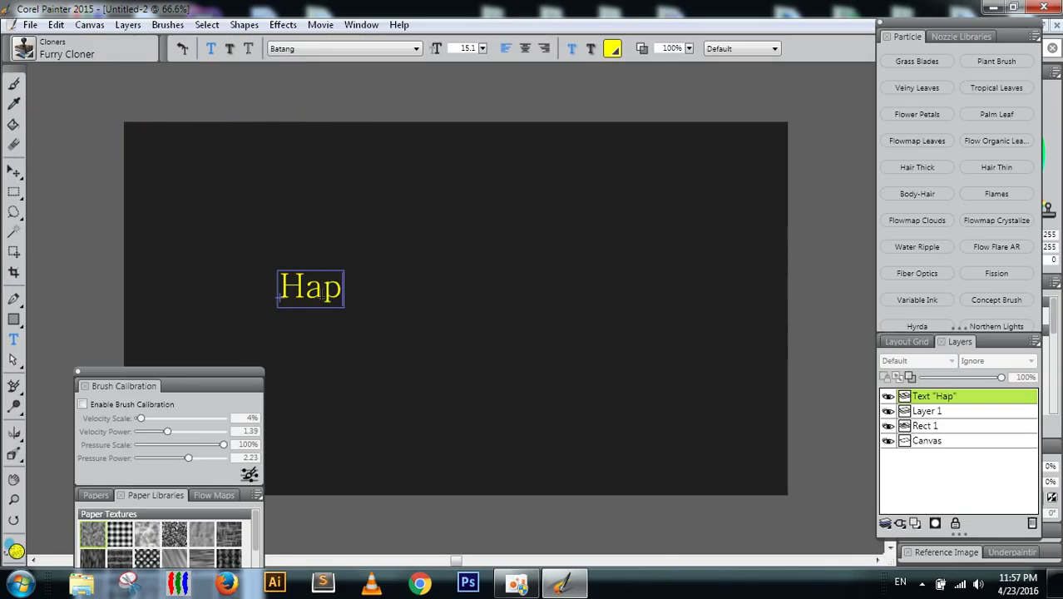
pyautogui.write('py K')
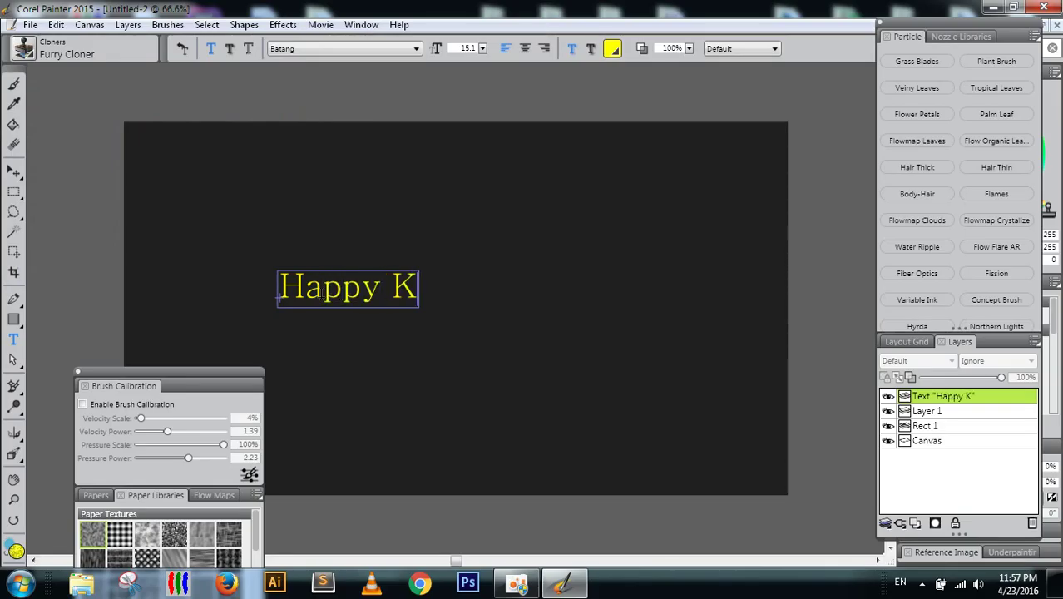
pyautogui.write('hmer Ne')
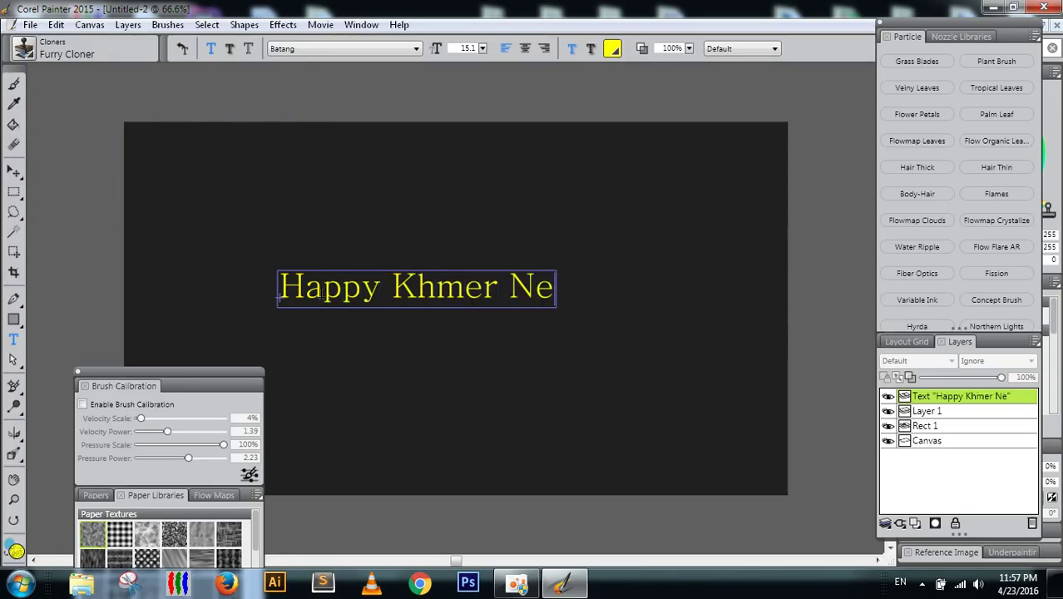
pyautogui.write('w Year')
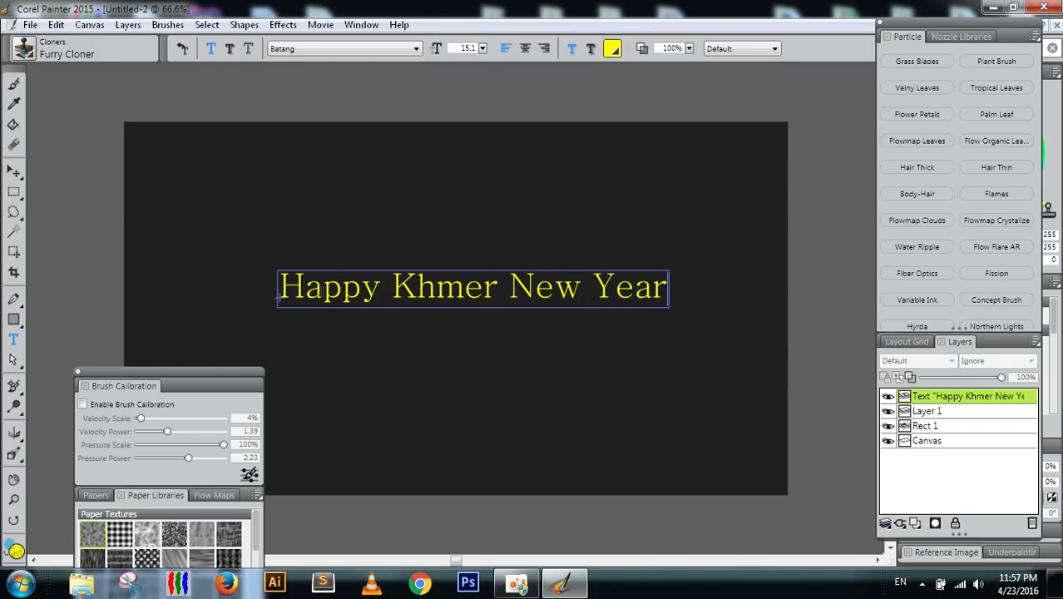
pyautogui.write(' 2016')
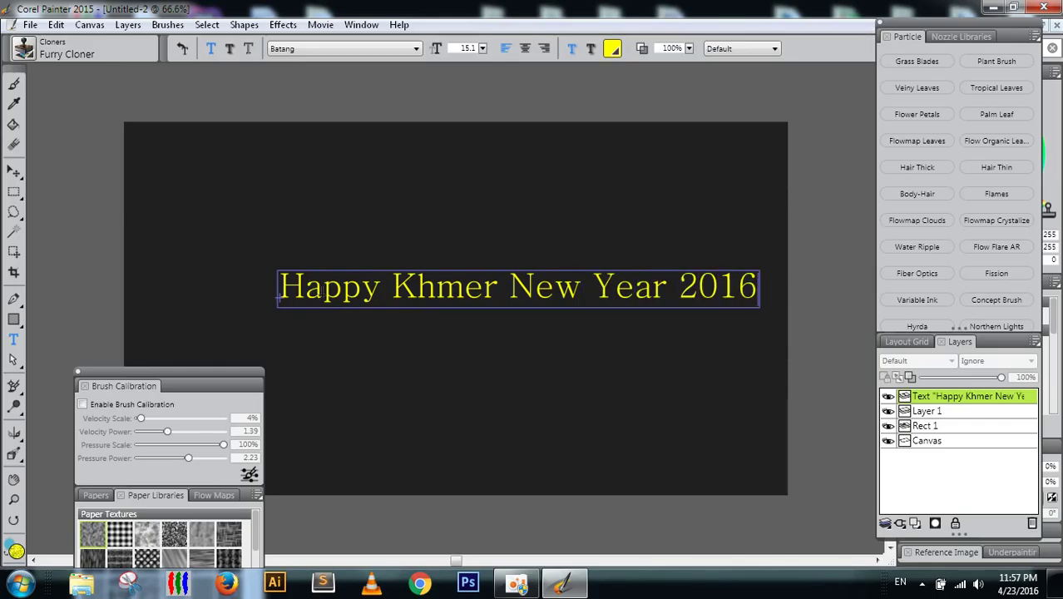
# Step: Select the whole greeting text and set its font to Bell MT Bold
pyautogui.hotkey('ctrl', 'a')
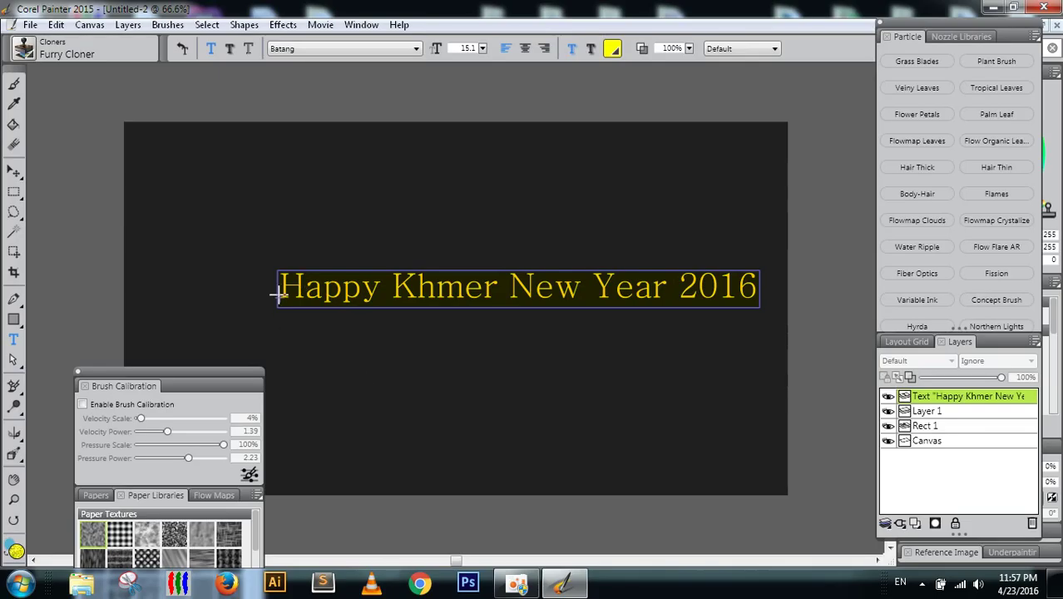
pyautogui.click(416, 49)
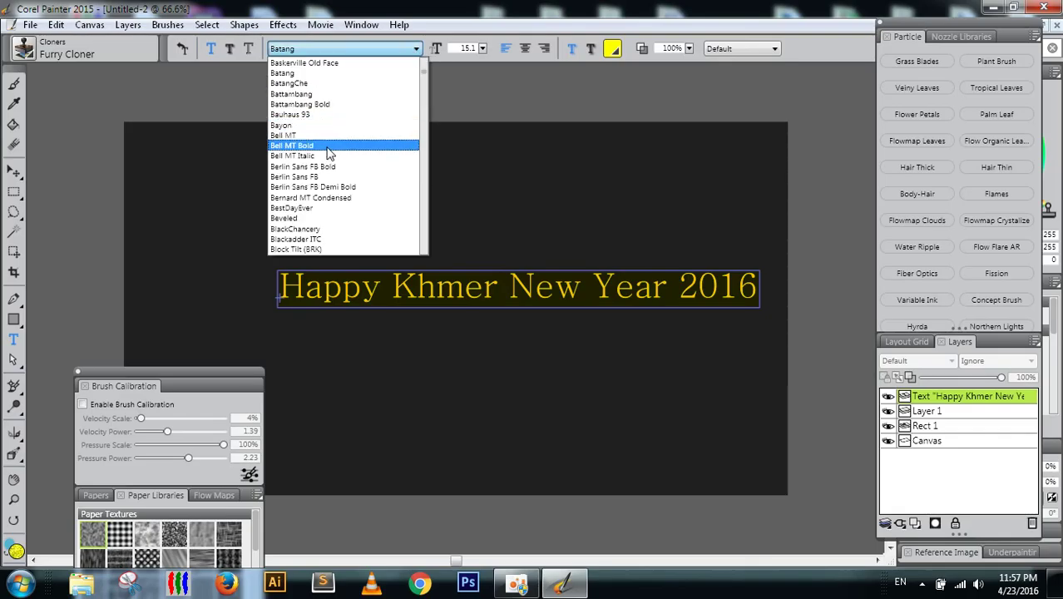
pyautogui.click(327, 146)
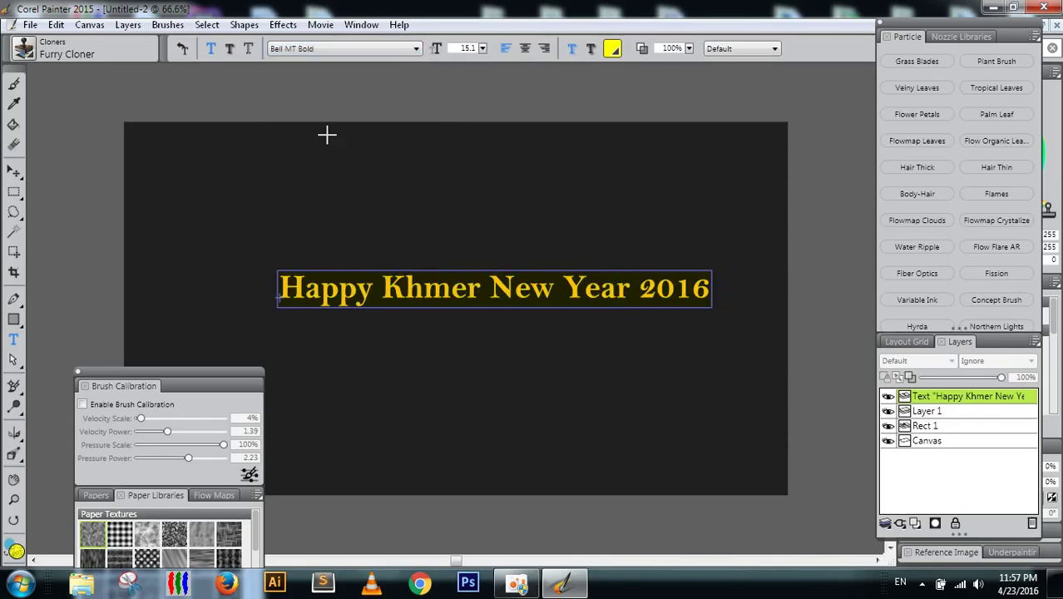
# Step: Preview the fonts following Bell MT Bold on the greeting up to BrowalliaUPC Bold, and dismiss the Windows color scheme prompt without changing it
pyautogui.press('Down')
pyautogui.press('Down')
pyautogui.press('Down')
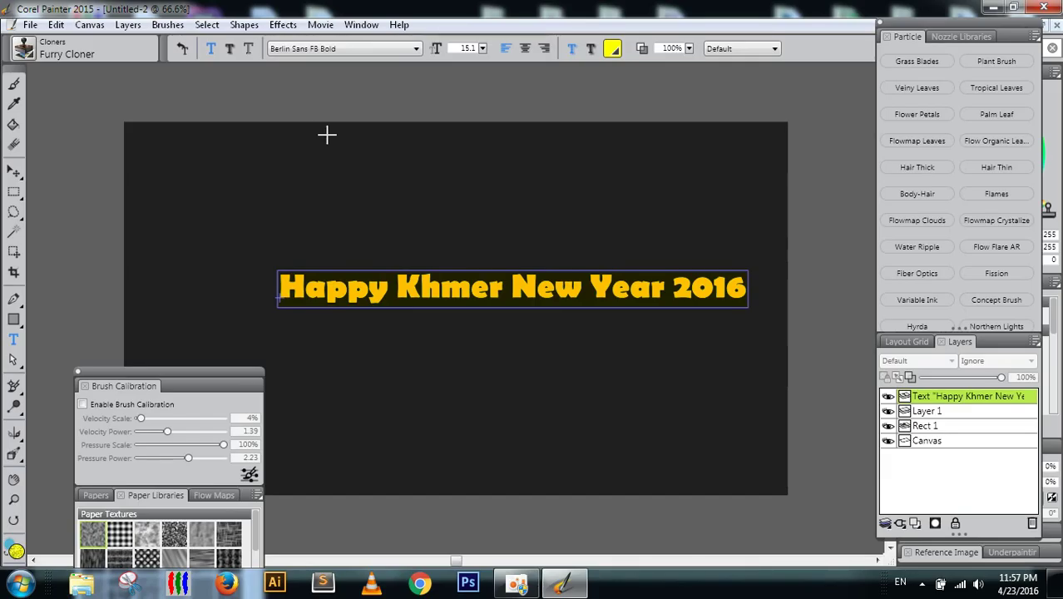
pyautogui.press('Up')
pyautogui.press('Down')
pyautogui.press('Down')
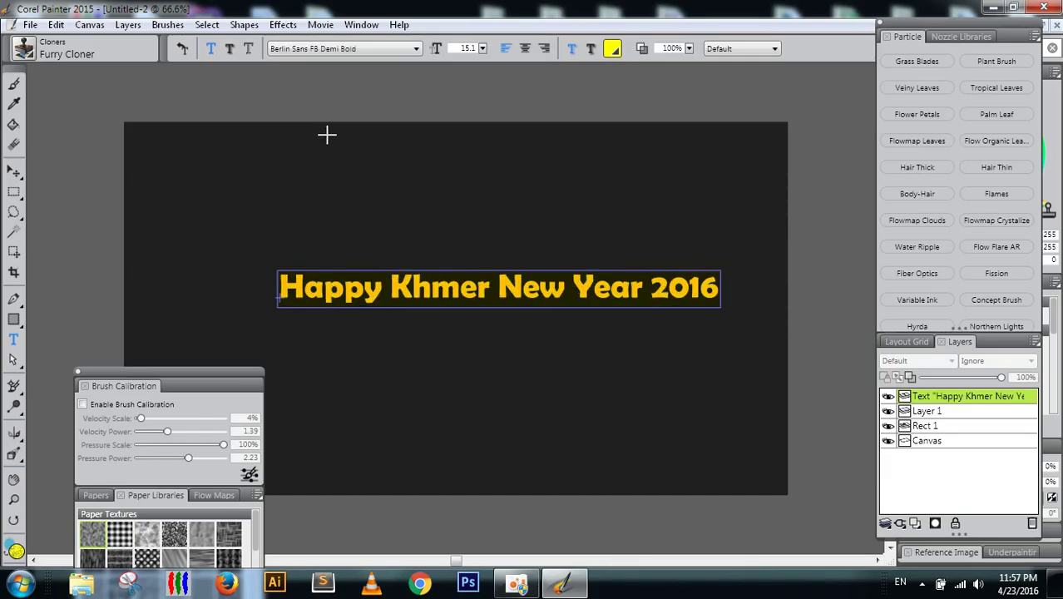
pyautogui.press('Down')
pyautogui.press('Down')
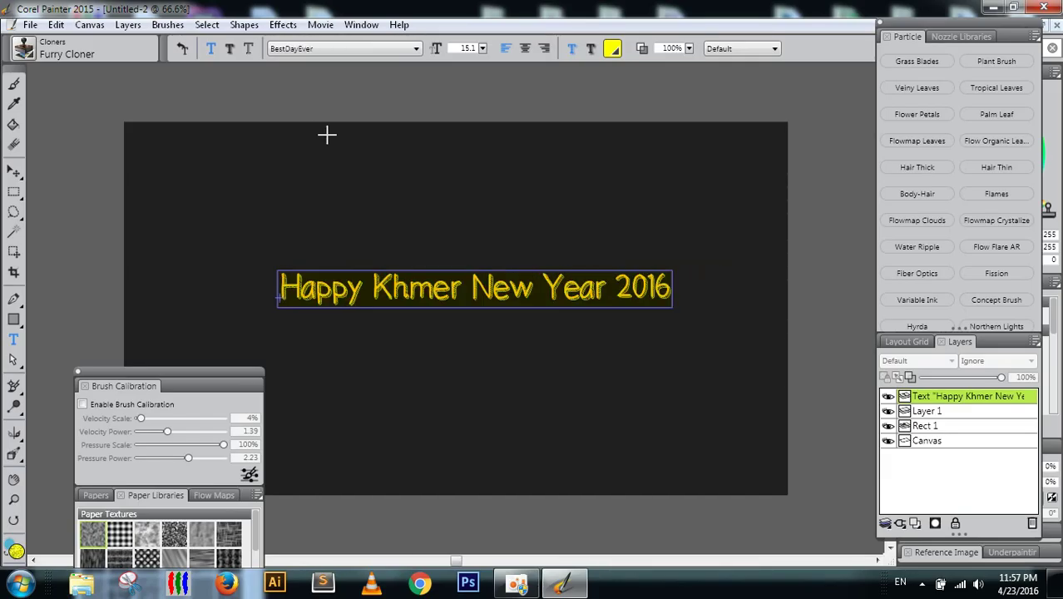
pyautogui.press('Down')
pyautogui.press('Down')
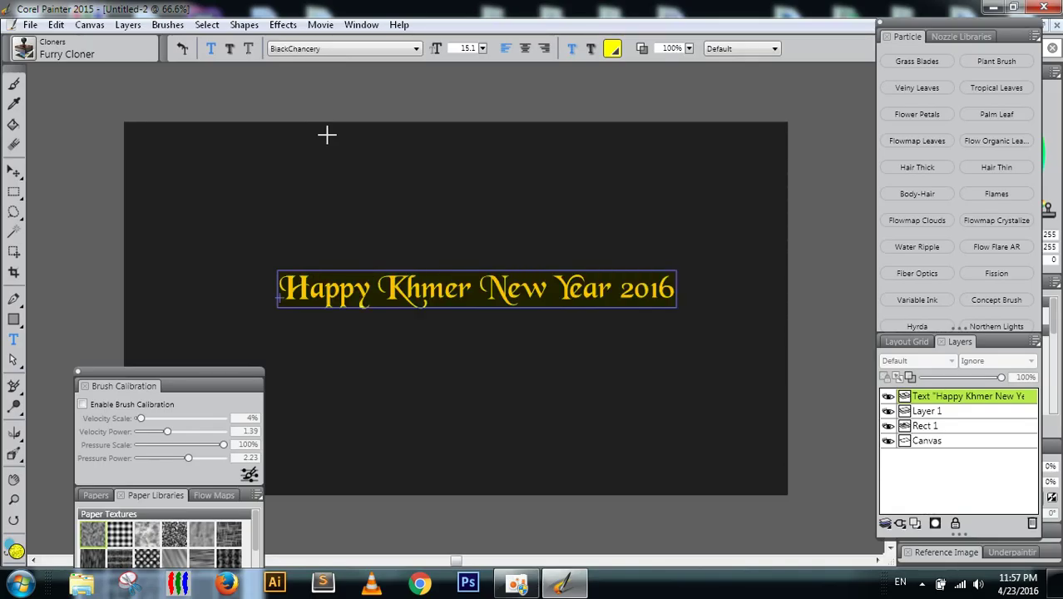
pyautogui.press('Down')
pyautogui.press('Down')
pyautogui.press('Down')
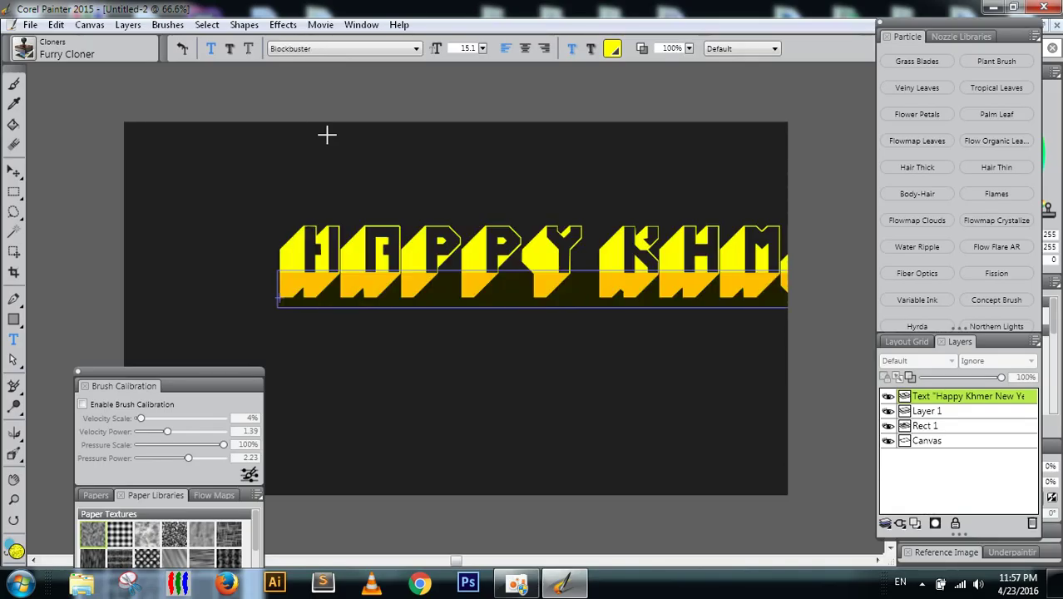
pyautogui.press('Down')
pyautogui.press('Down')
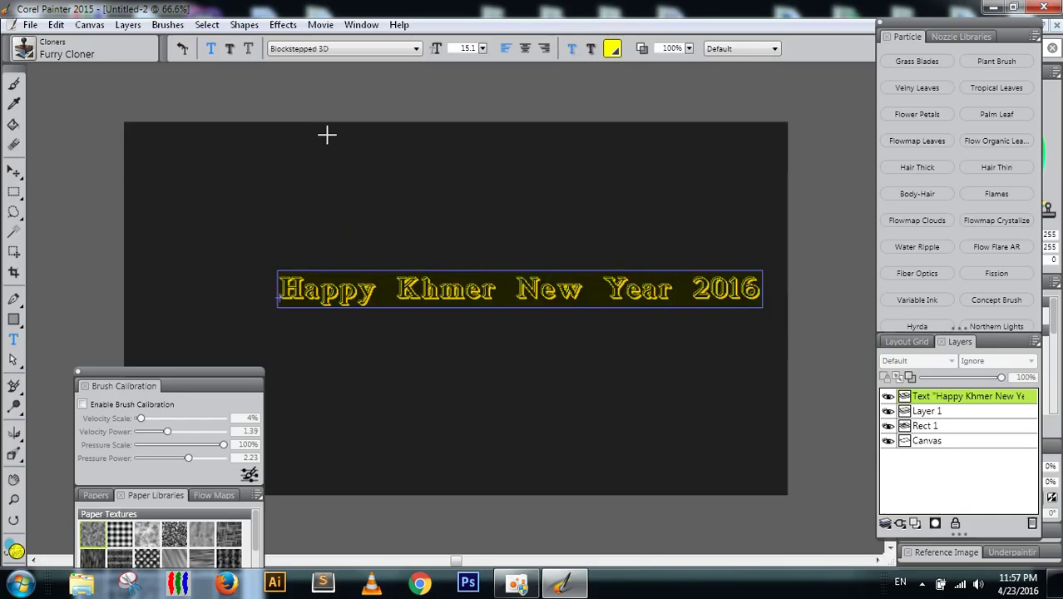
pyautogui.press('Down')
pyautogui.press('Down')
pyautogui.press('Down')
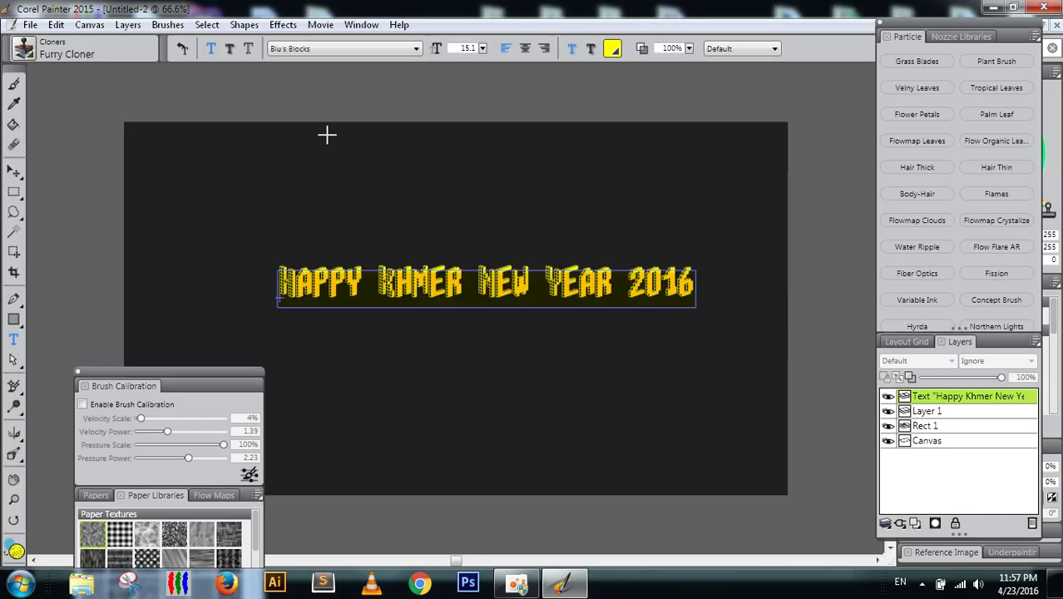
pyautogui.press('Down')
pyautogui.press('Down')
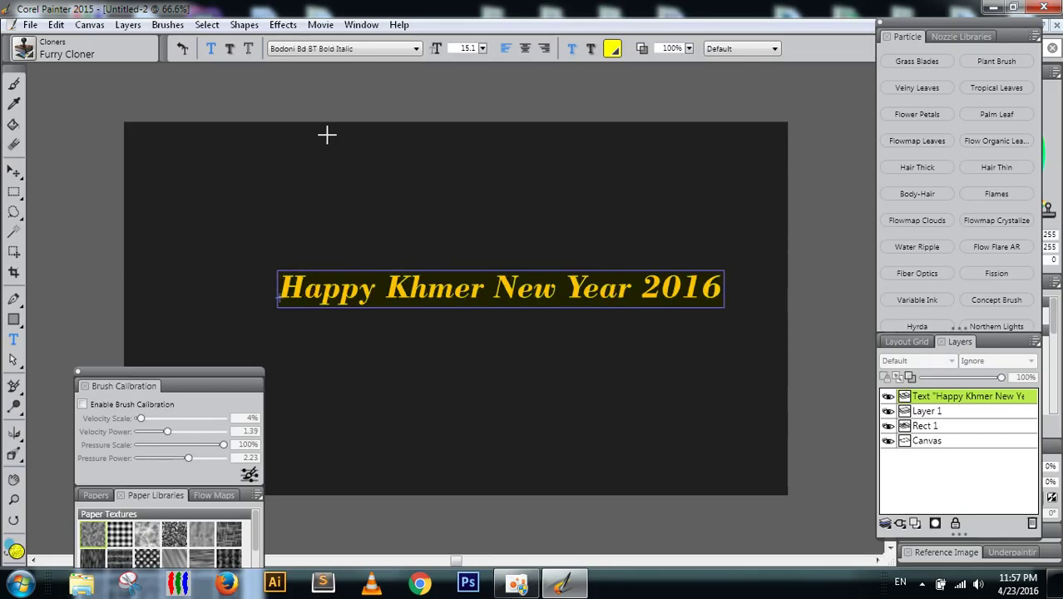
pyautogui.press('Down')
pyautogui.press('Down')
pyautogui.press('Down')
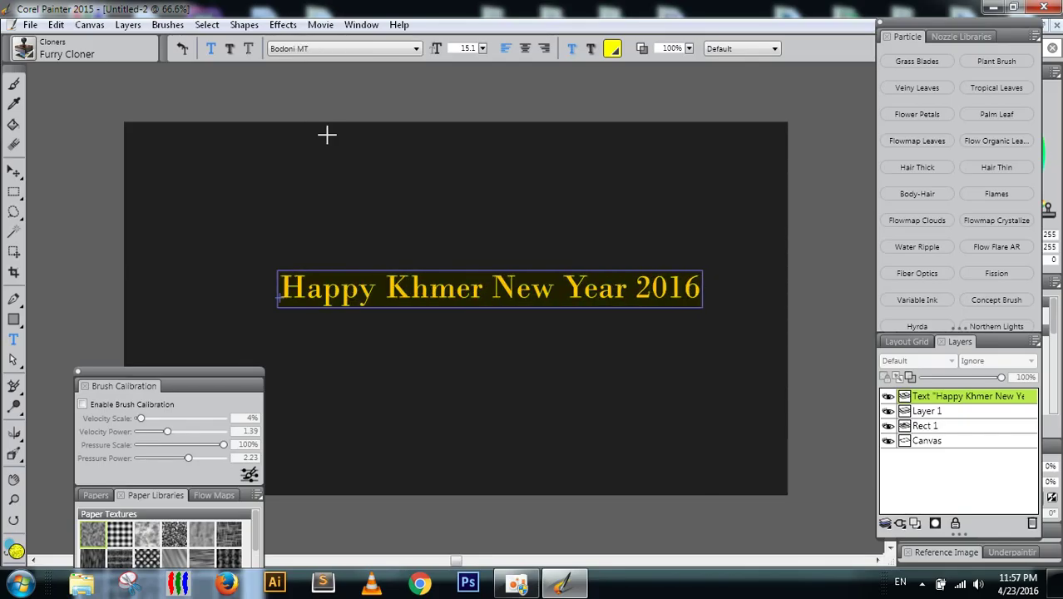
pyautogui.press('Down')
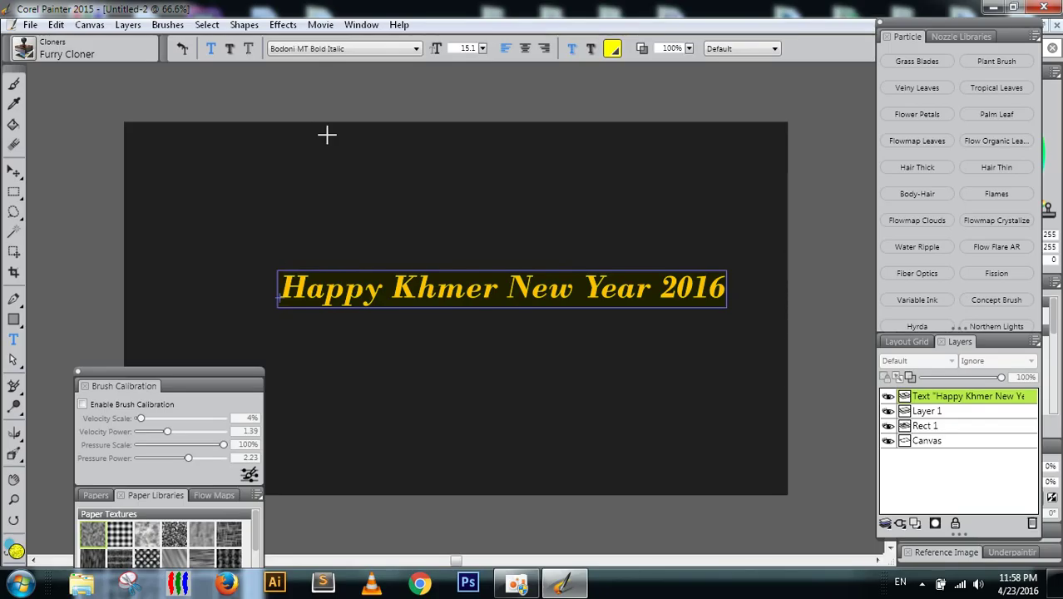
pyautogui.press('Down')
pyautogui.press('Down')
pyautogui.press('Down')
pyautogui.press('Down')
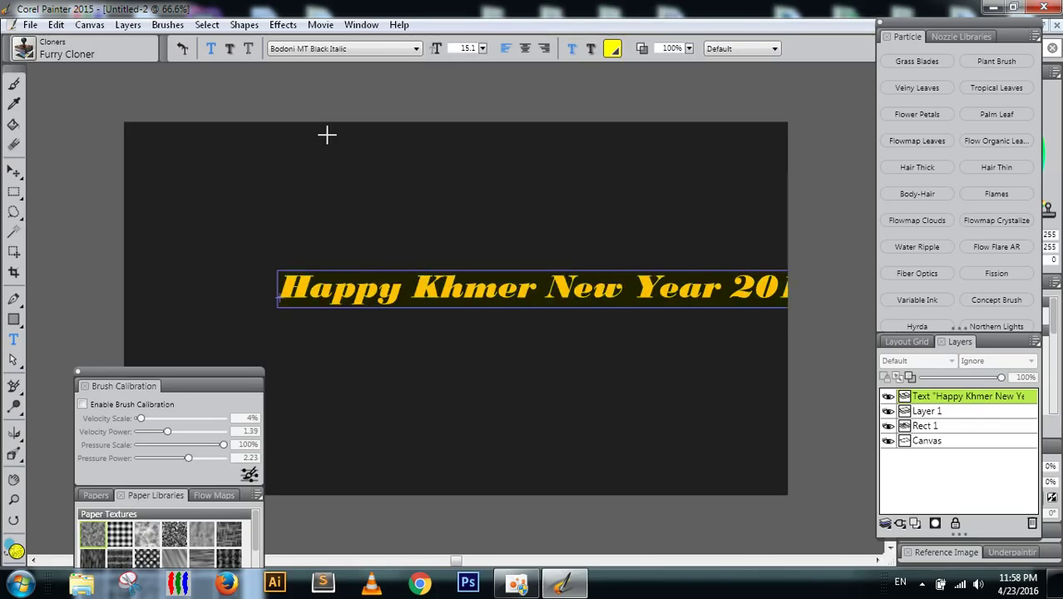
pyautogui.press('Down')
pyautogui.press('Down')
pyautogui.press('Down')
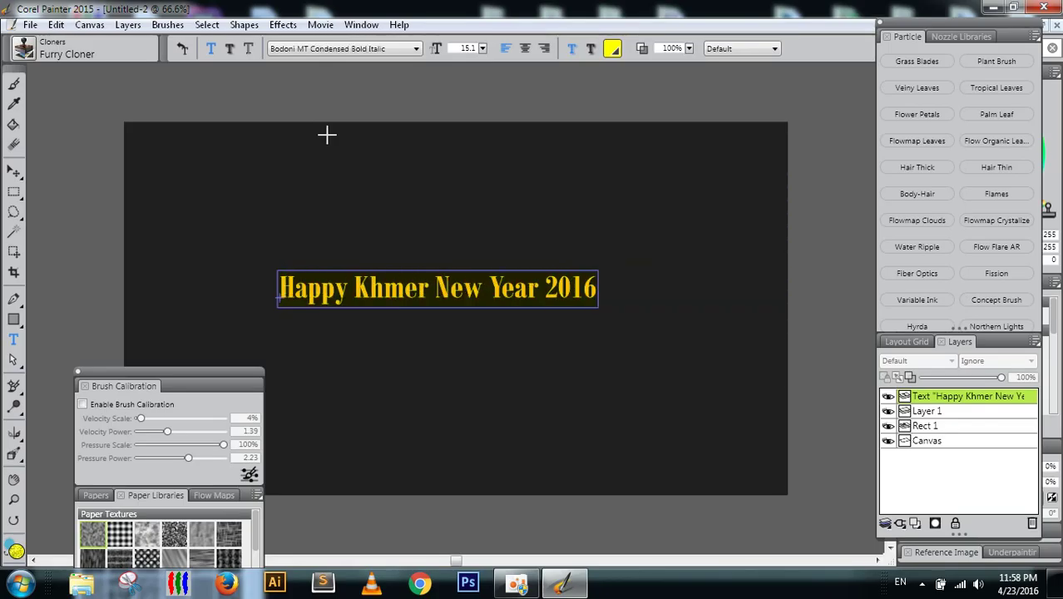
pyautogui.press('Down')
pyautogui.press('Down')
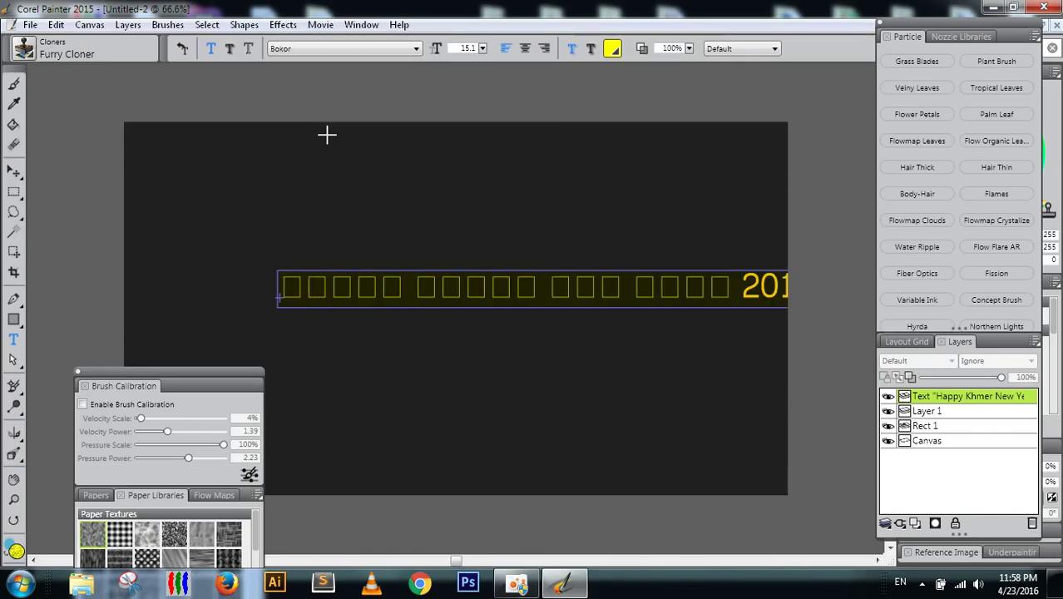
pyautogui.press('Down')
pyautogui.press('Down')
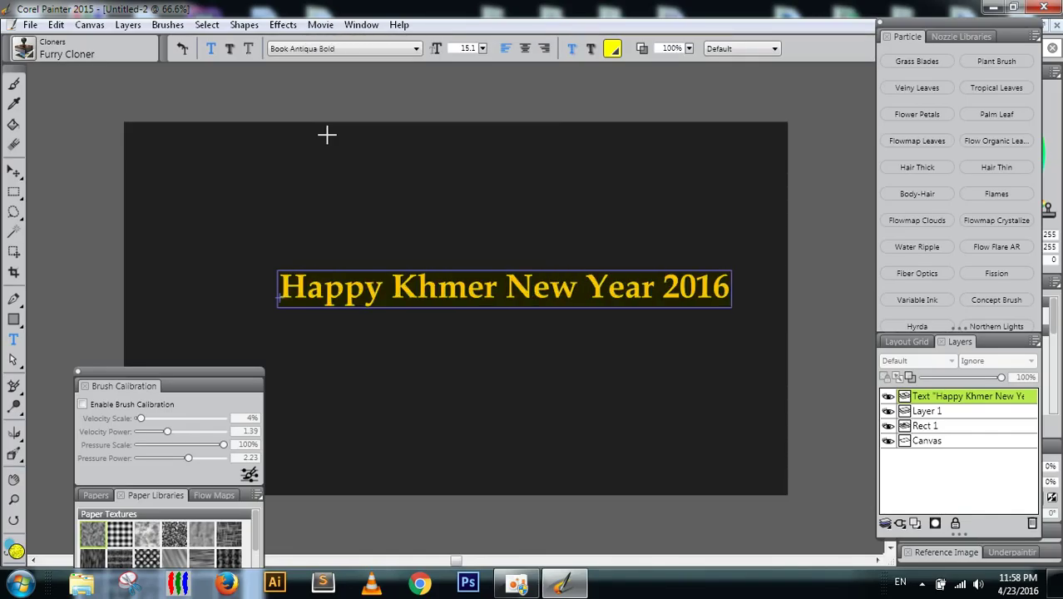
pyautogui.press('Down')
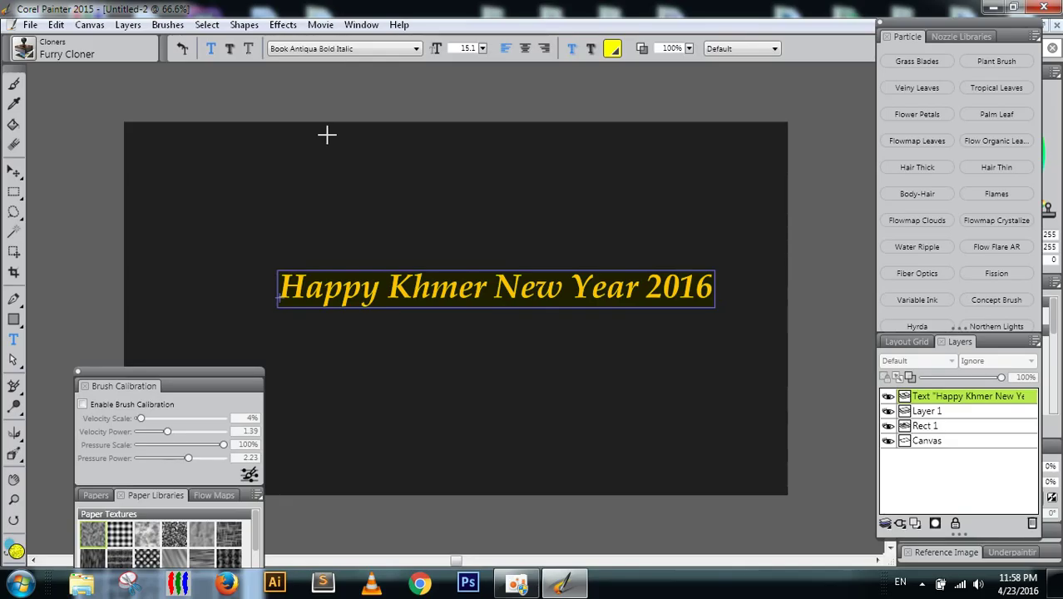
pyautogui.press('Down')
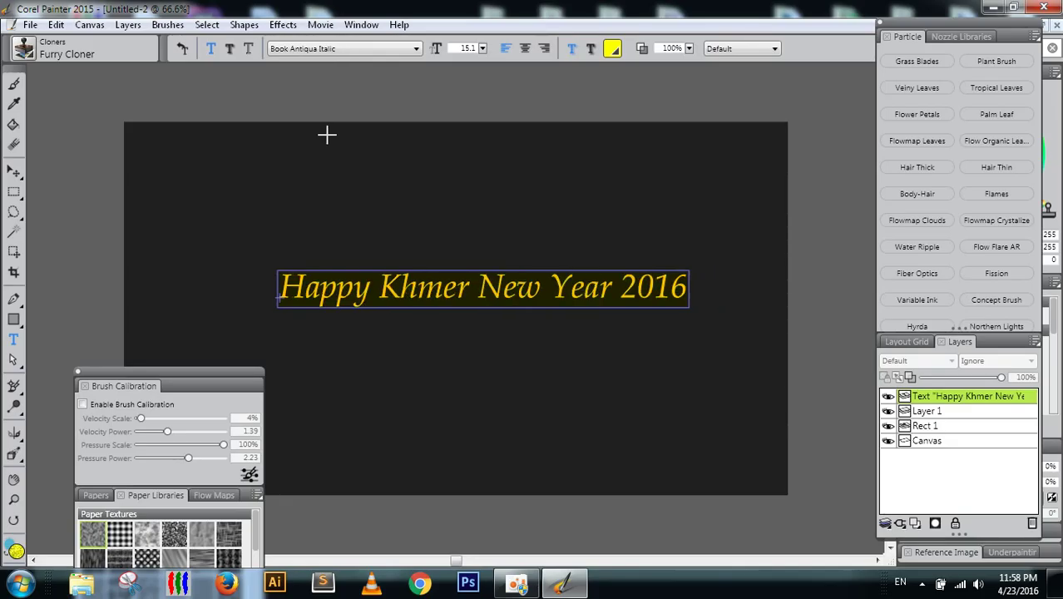
pyautogui.press('Down')
pyautogui.press('Down')
pyautogui.press('Down')
pyautogui.press('Down')
pyautogui.press('Down')
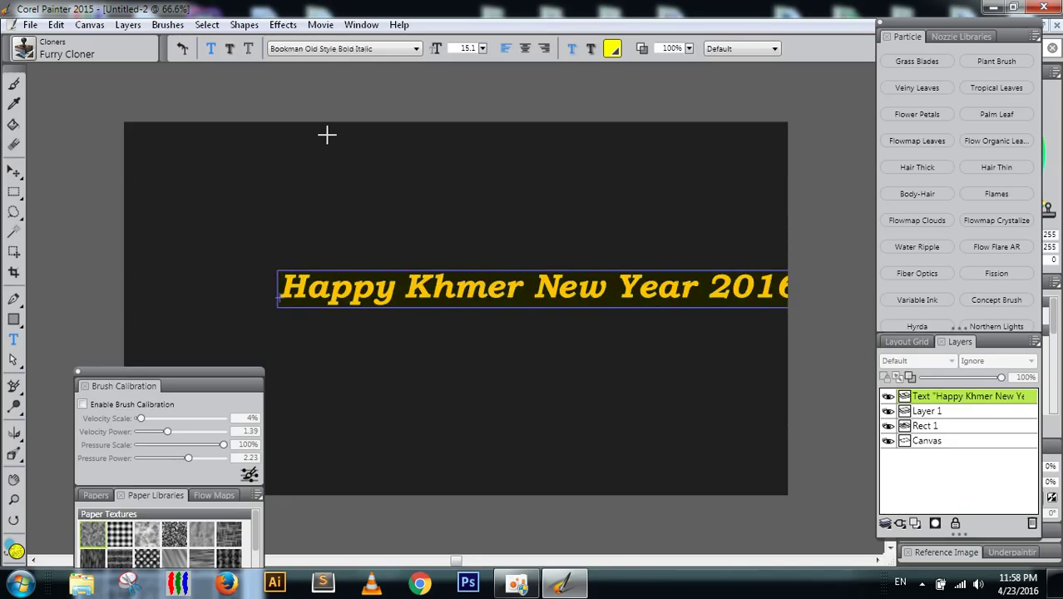
pyautogui.press('Down')
pyautogui.press('Down')
pyautogui.press('Down')
pyautogui.press('Down')
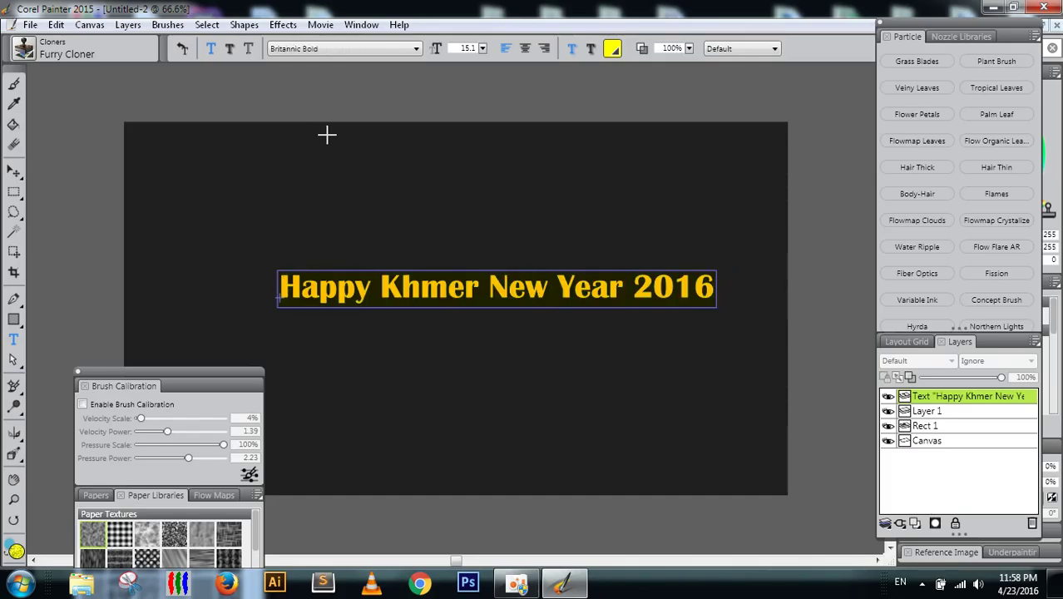
pyautogui.press('Down')
pyautogui.press('Down')
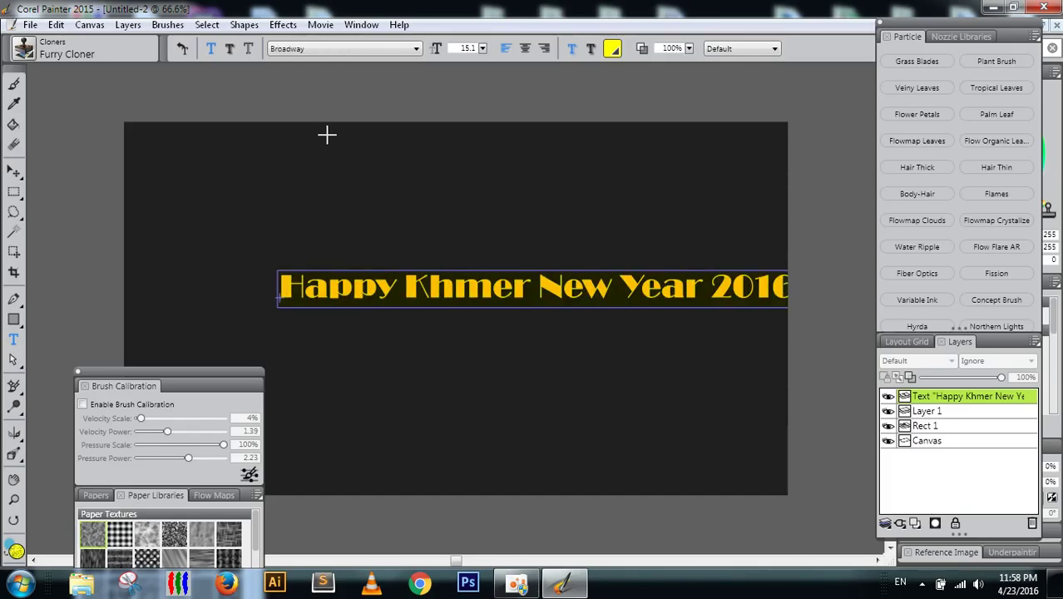
pyautogui.press('Down')
pyautogui.press('Down')
pyautogui.press('Down')
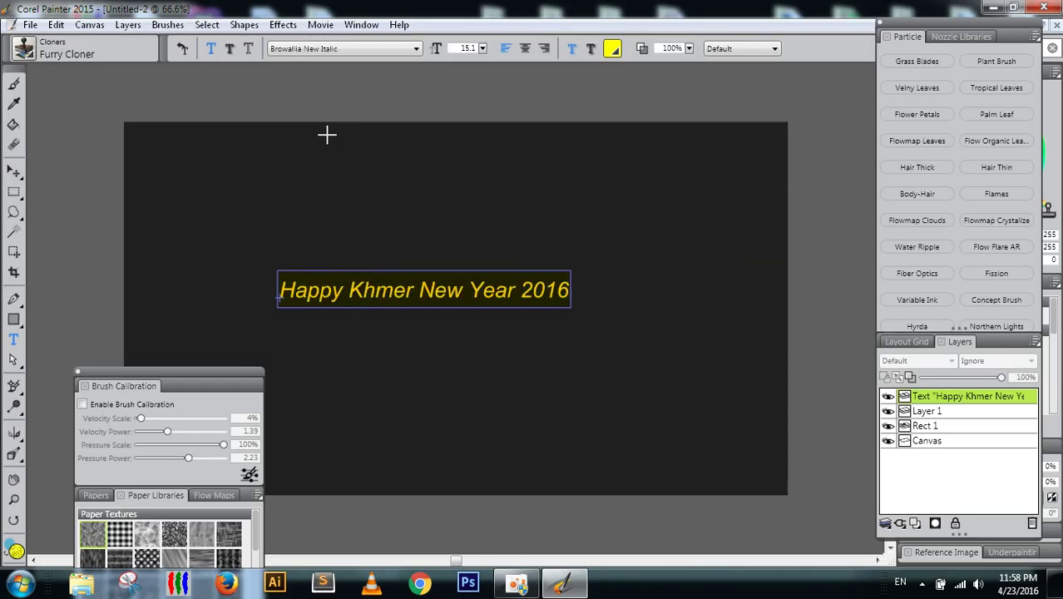
pyautogui.press('Down')
pyautogui.press('Down')
pyautogui.press('Down')
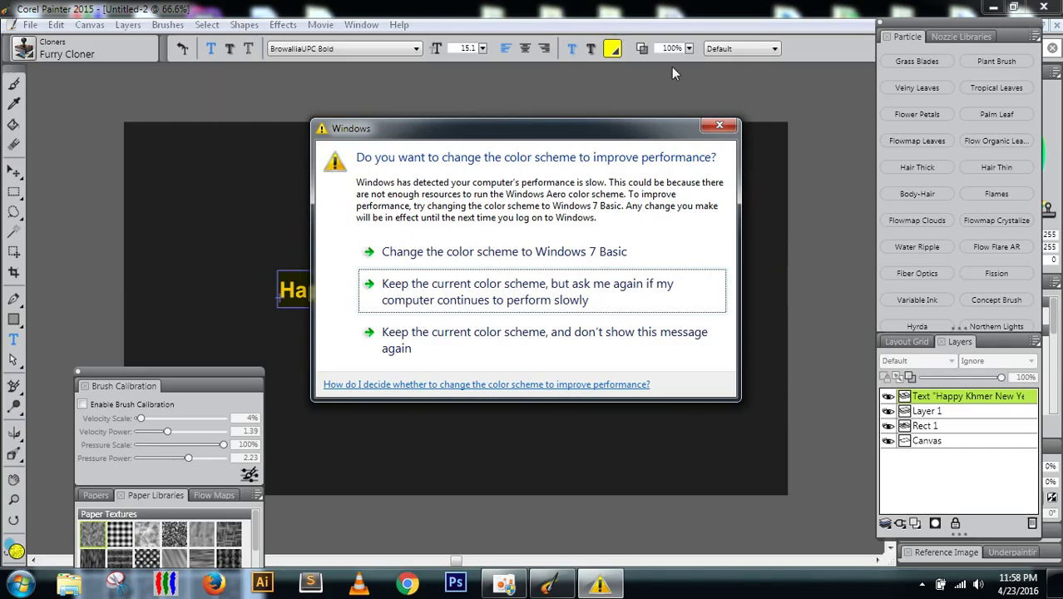
pyautogui.click(722, 128)
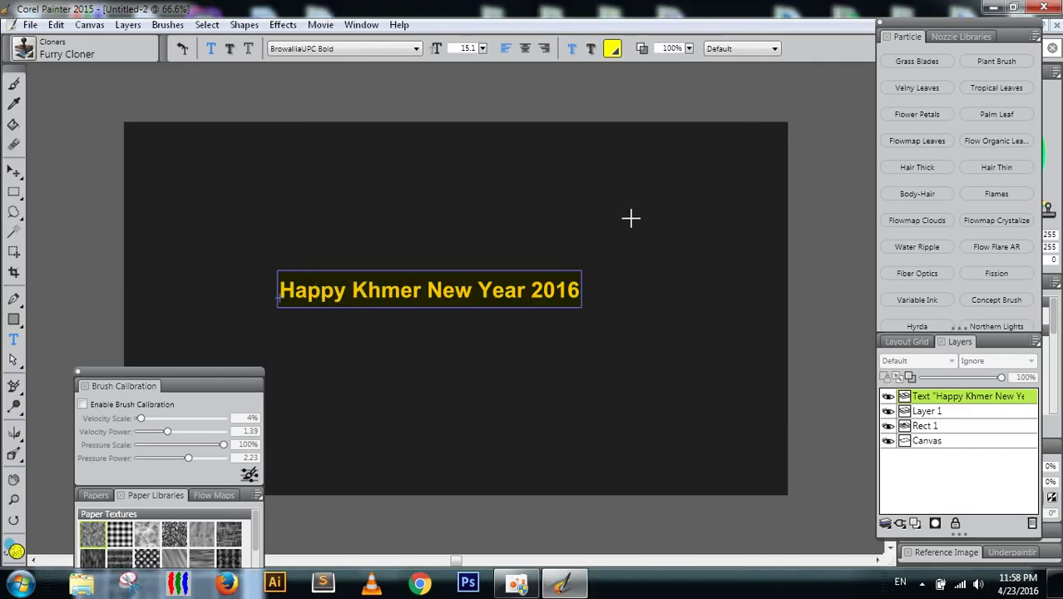
# Step: Try the fonts from Koach New onward on the greeting and set it to Khmer HUYSAVY S Bold
pyautogui.click(408, 51)
pyautogui.scroll(-1, 399, 125)
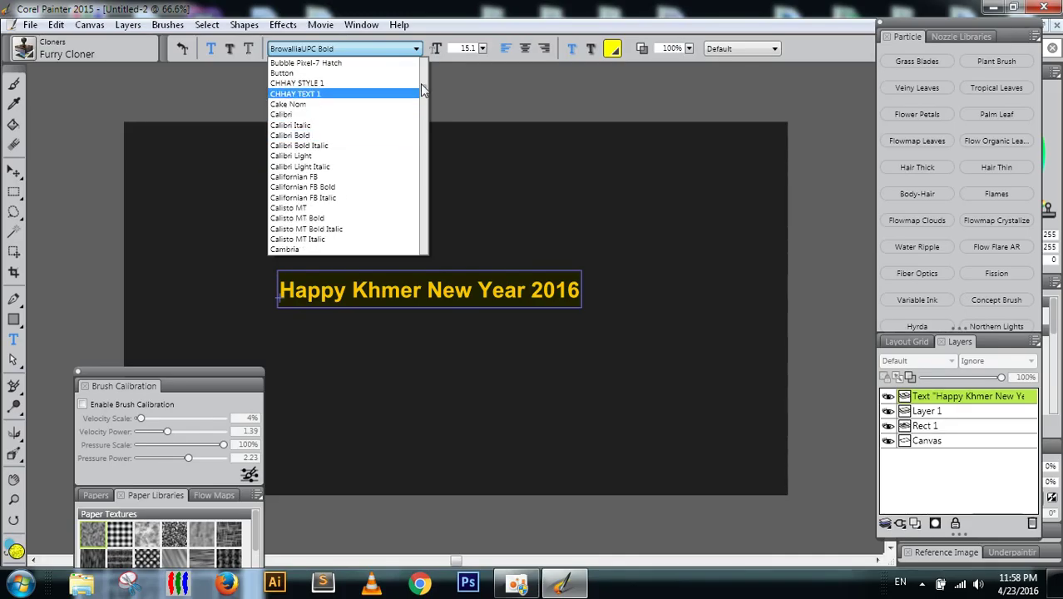
pyautogui.scroll(-10, 422, 100)
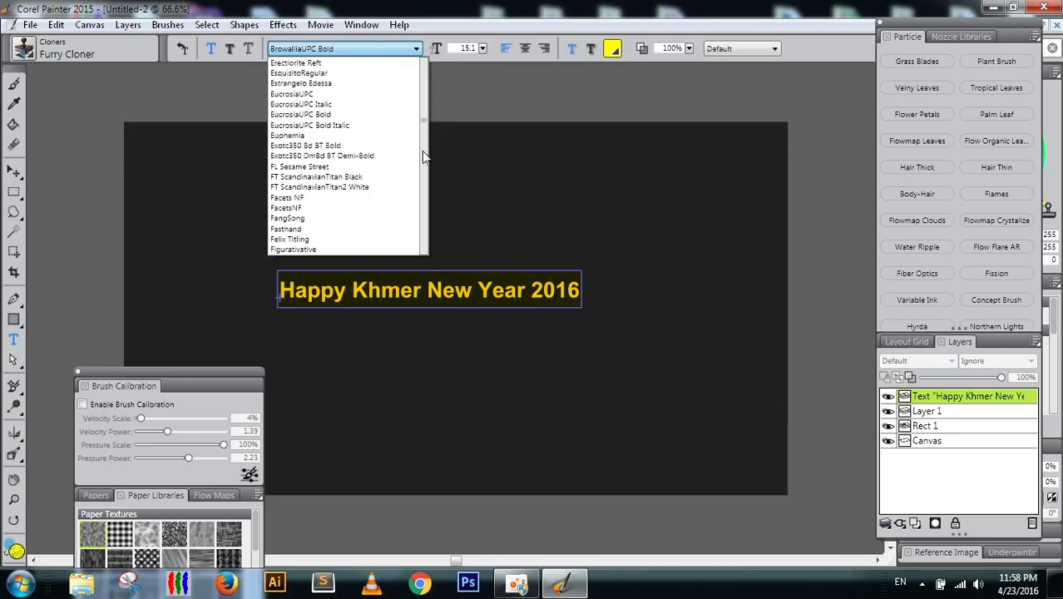
pyautogui.scroll(-10, 415, 154)
pyautogui.click(406, 131)
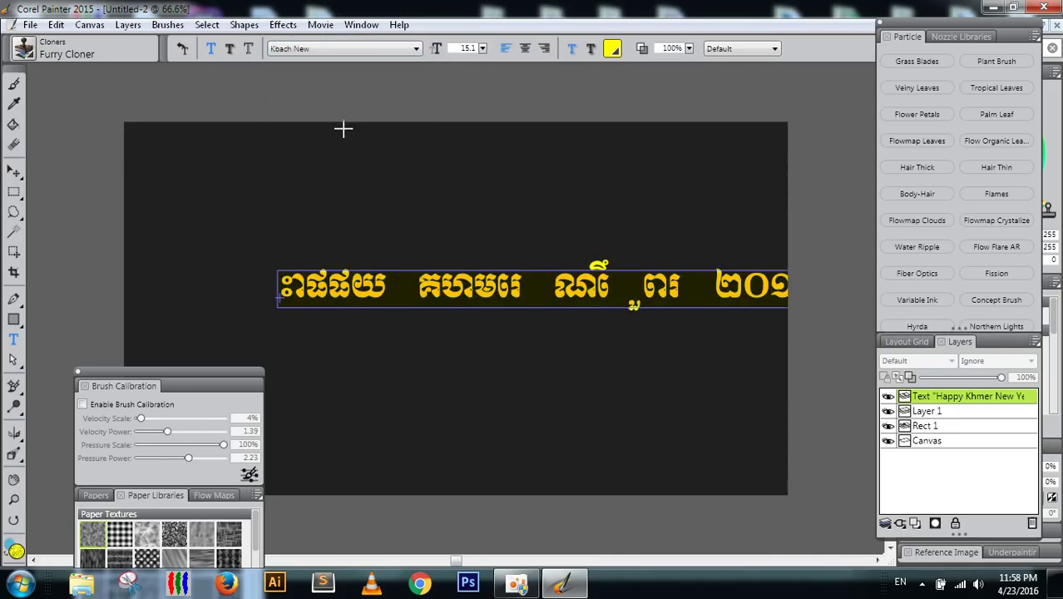
pyautogui.press('Down')
pyautogui.press('Down')
pyautogui.press('Down')
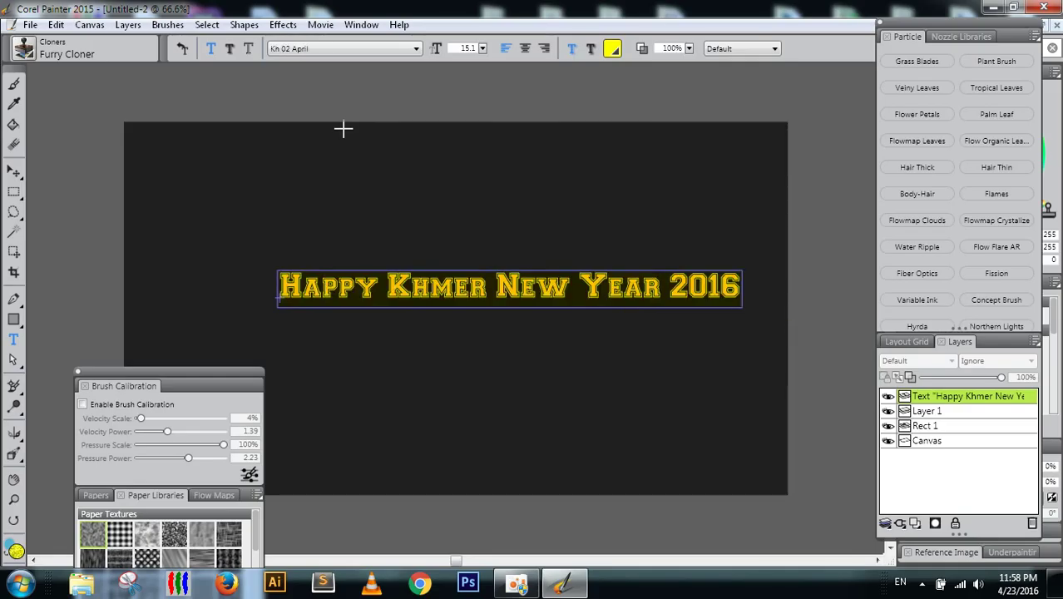
pyautogui.press('Down')
pyautogui.press('Down')
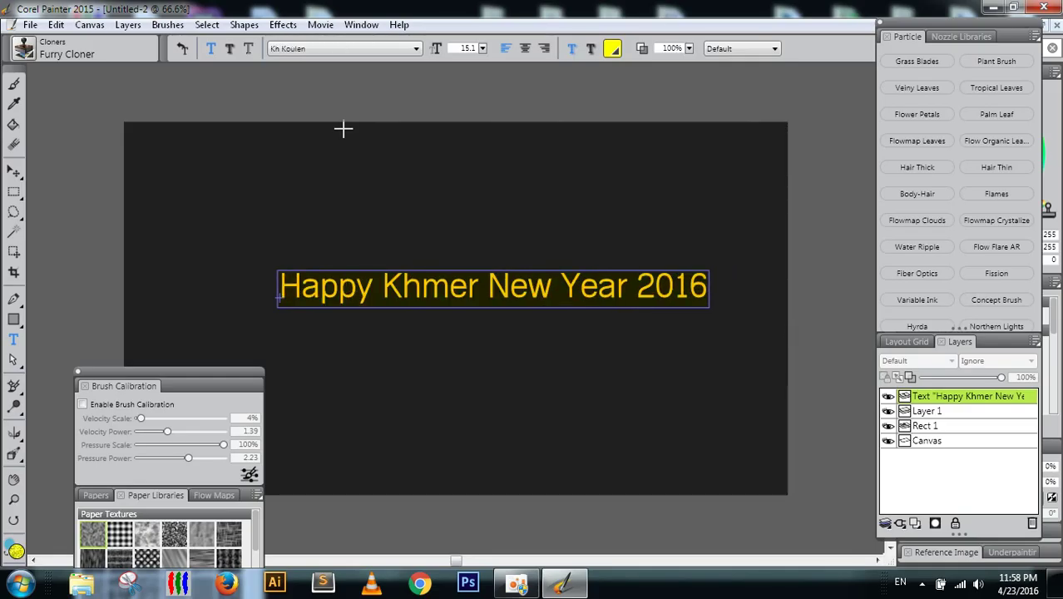
pyautogui.press('Down')
pyautogui.press('Down')
pyautogui.press('Down')
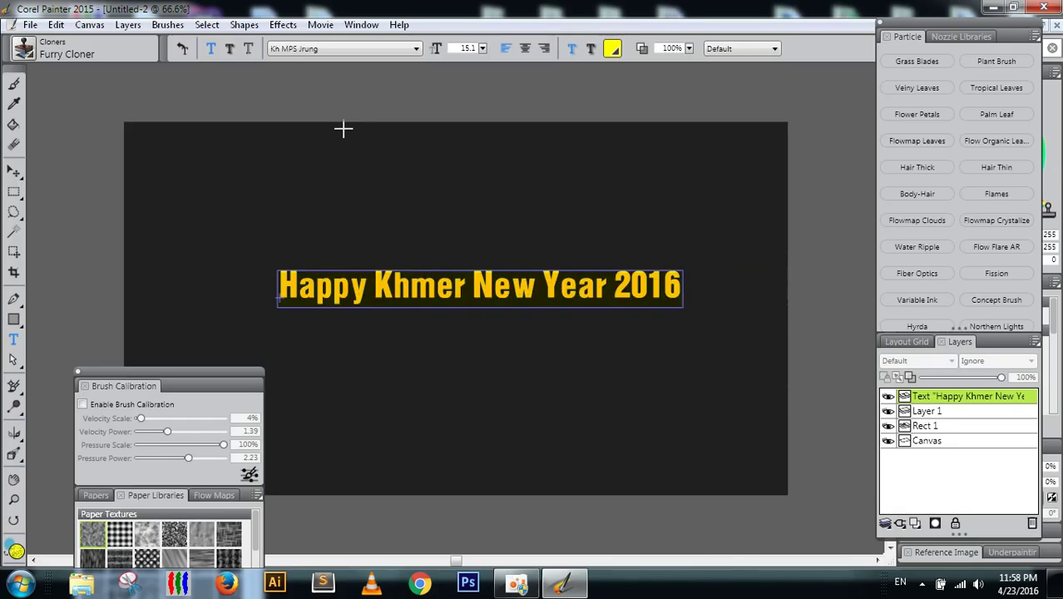
pyautogui.press('Down')
pyautogui.press('Down')
pyautogui.press('Down')
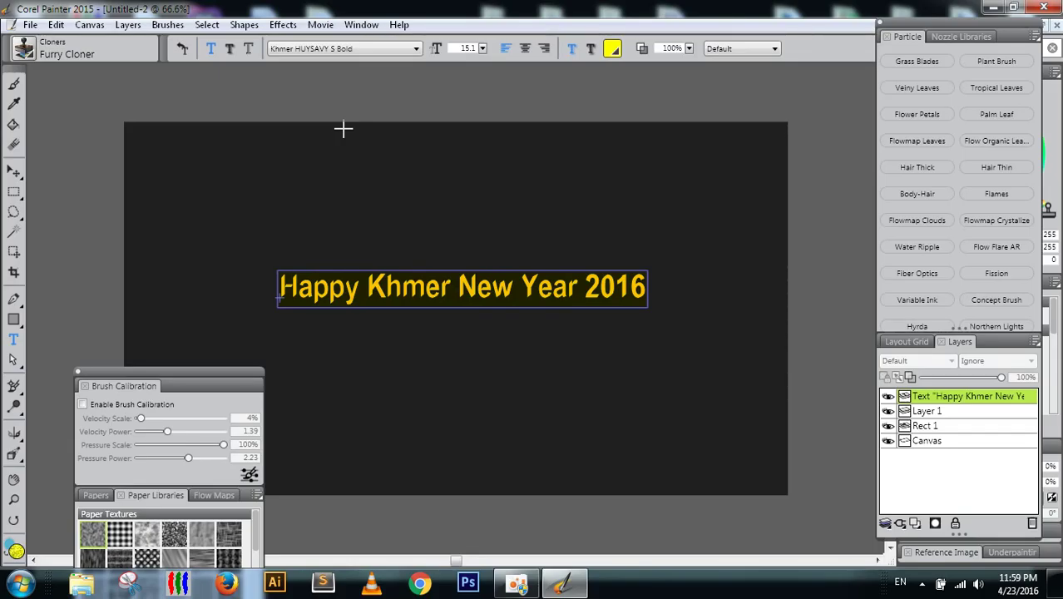
# Step: Commit the greeting text to a regular layer with the Brush tool and move it slightly left and down, nearer the canvas centre
pyautogui.click(13, 86)
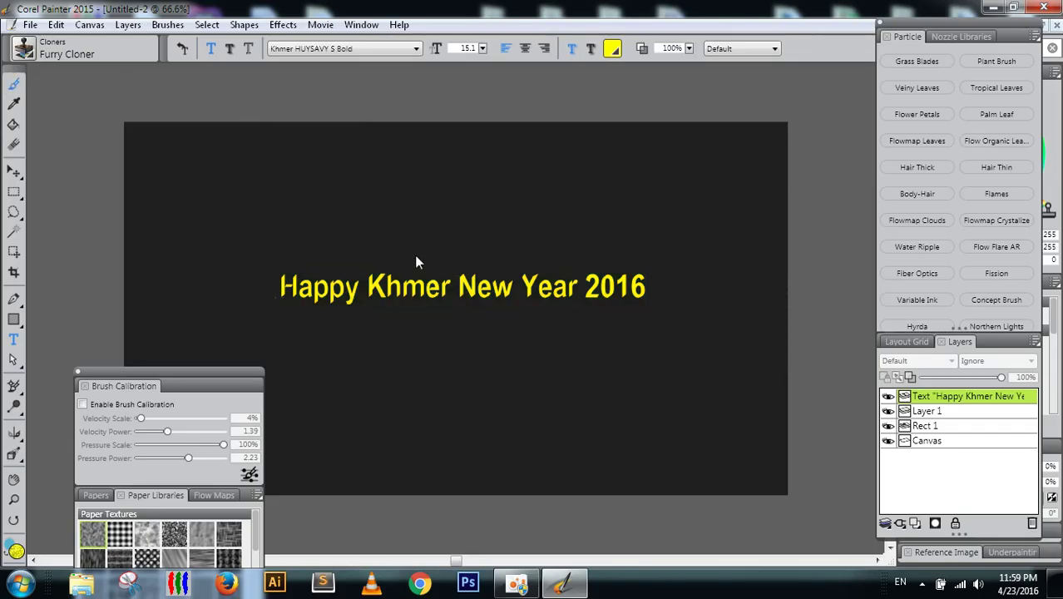
pyautogui.click(468, 288)
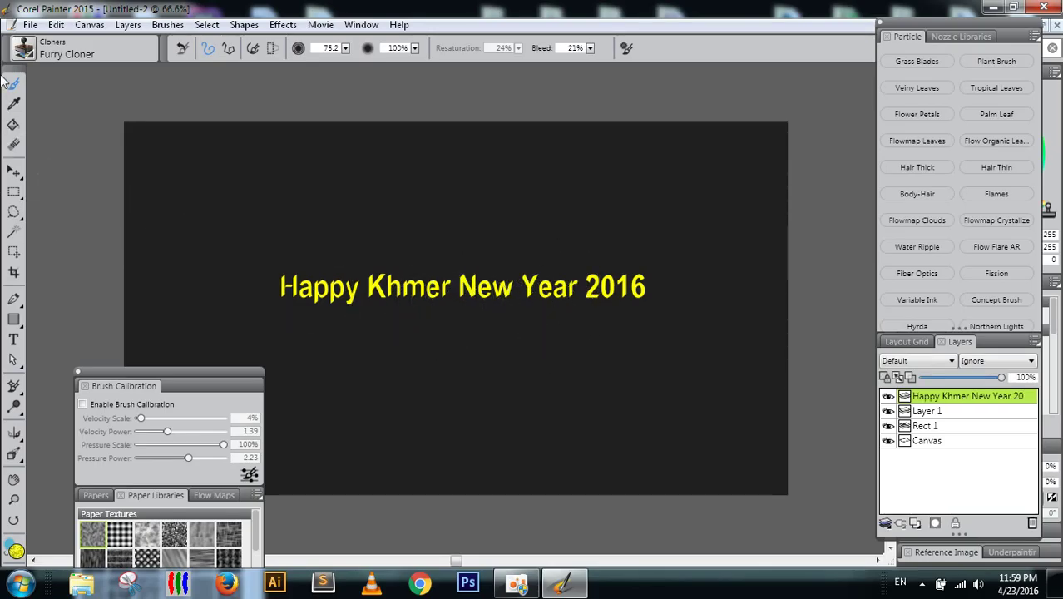
pyautogui.click(13, 171)
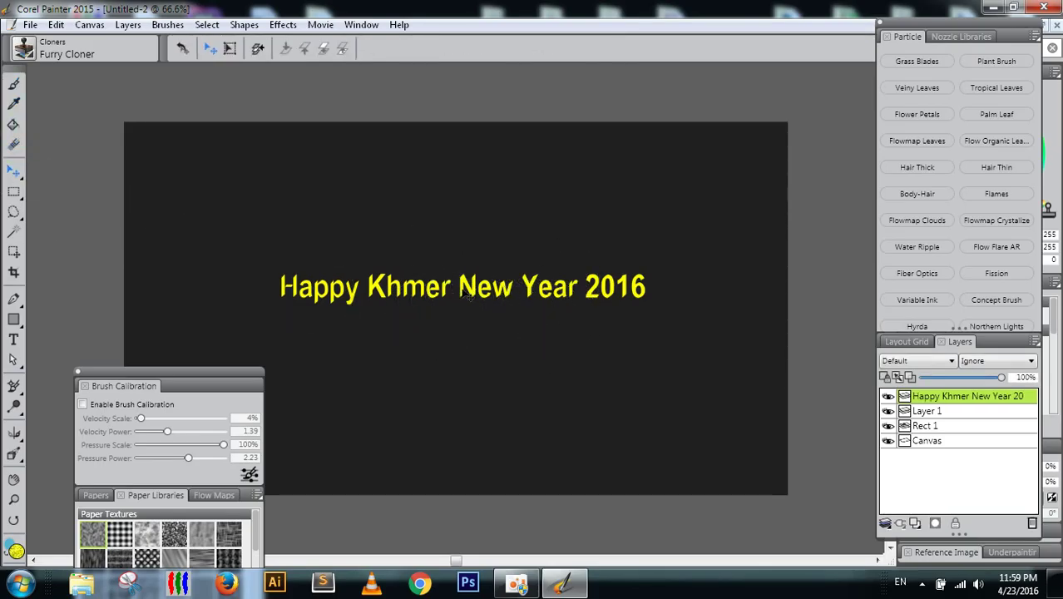
pyautogui.moveTo(468, 297)
pyautogui.mouseDown()
pyautogui.moveTo(442, 313)
pyautogui.moveTo(458, 310)
pyautogui.mouseUp()
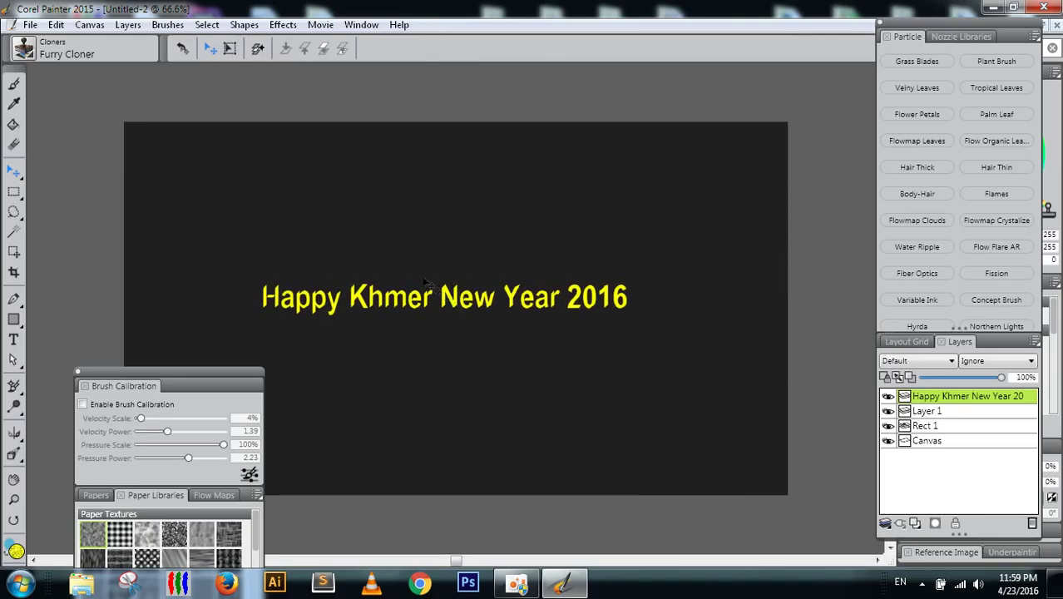
pyautogui.click(230, 53)
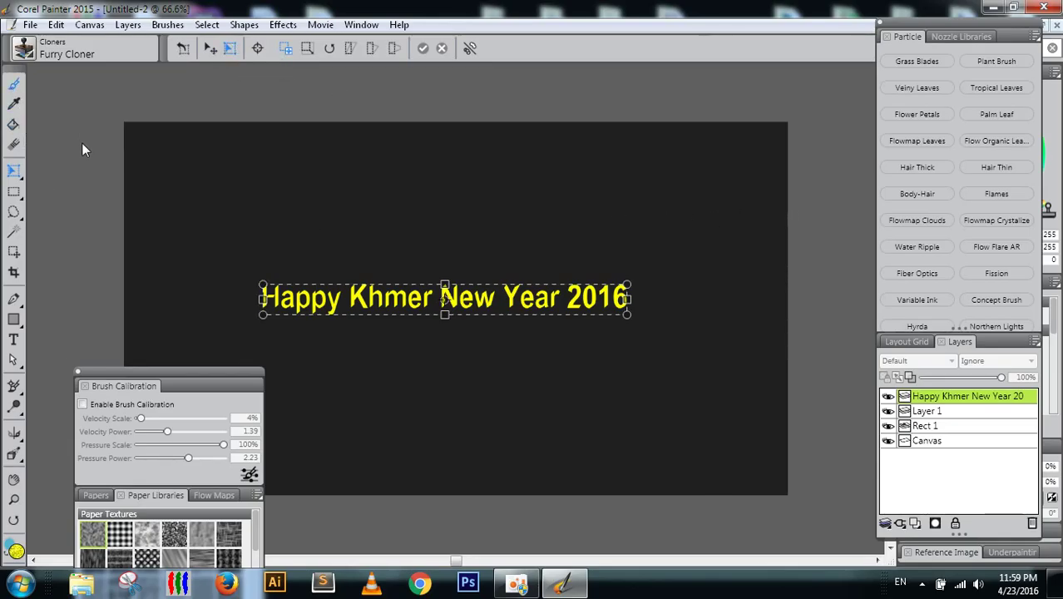
pyautogui.press('b')
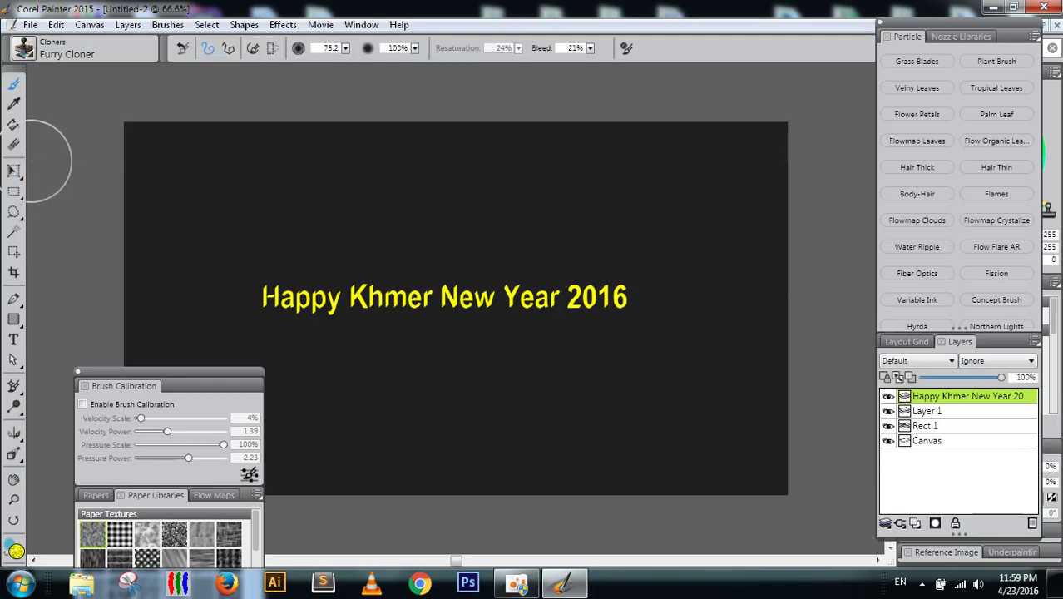
# Step: Switch from Transform to the Layer Adjuster and nudge the greeting text slightly right and up
pyautogui.click(13, 170)
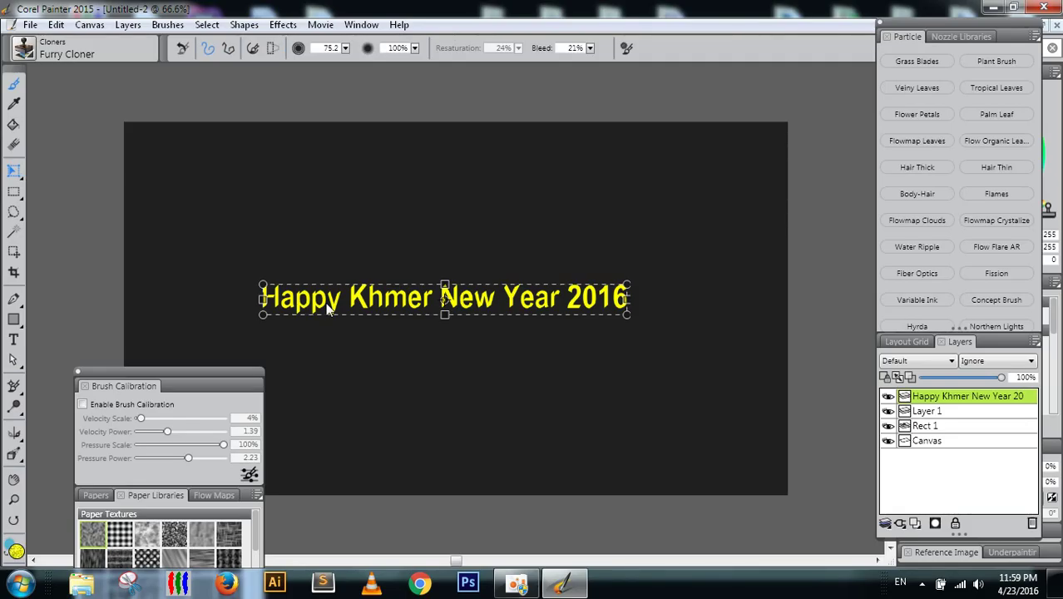
pyautogui.click(14, 171)
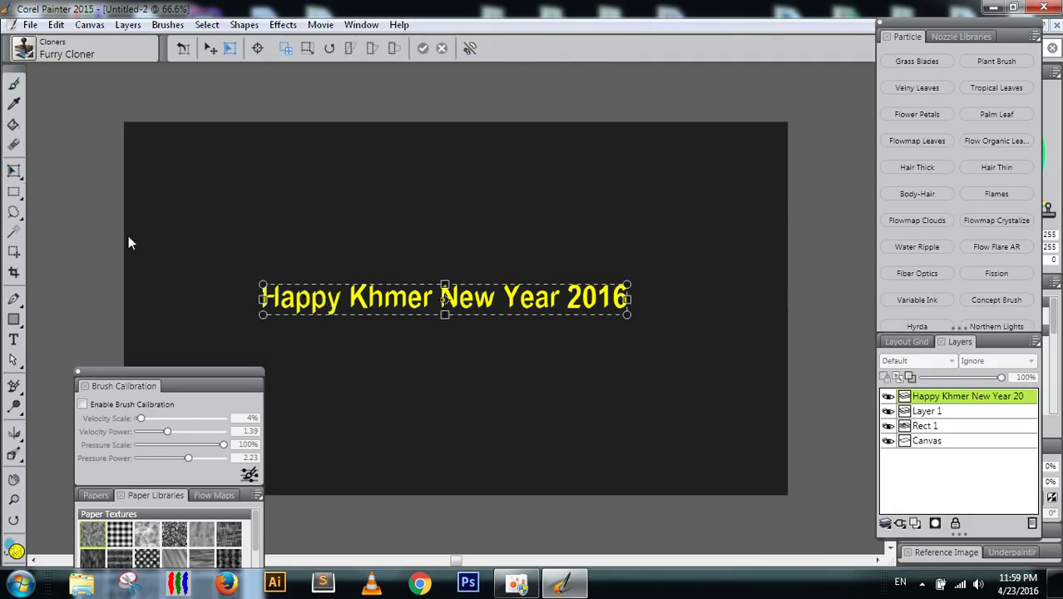
pyautogui.click(207, 53)
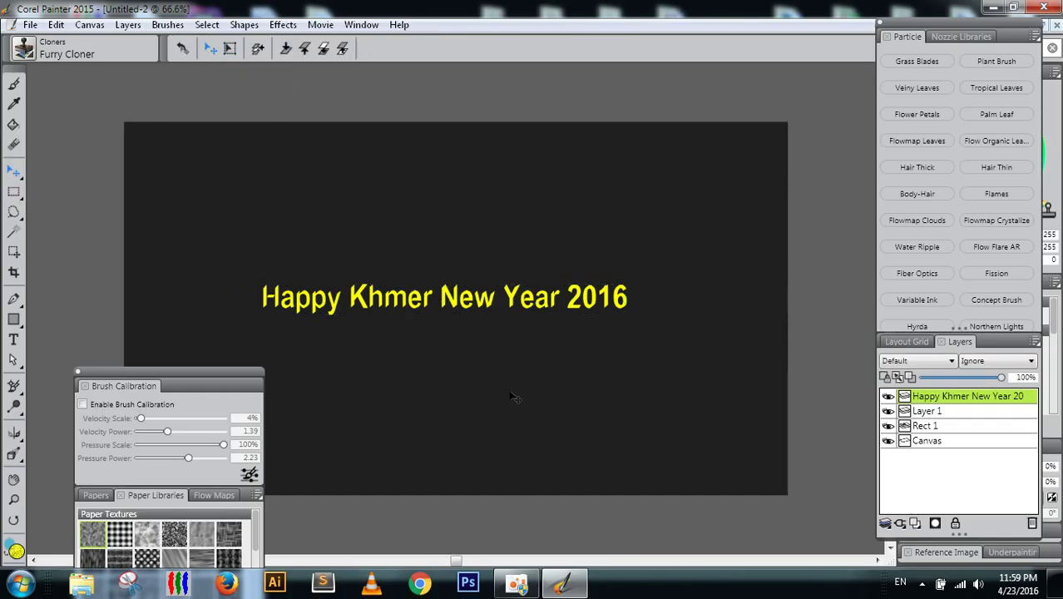
pyautogui.moveTo(445, 310); pyautogui.dragTo(447, 309)
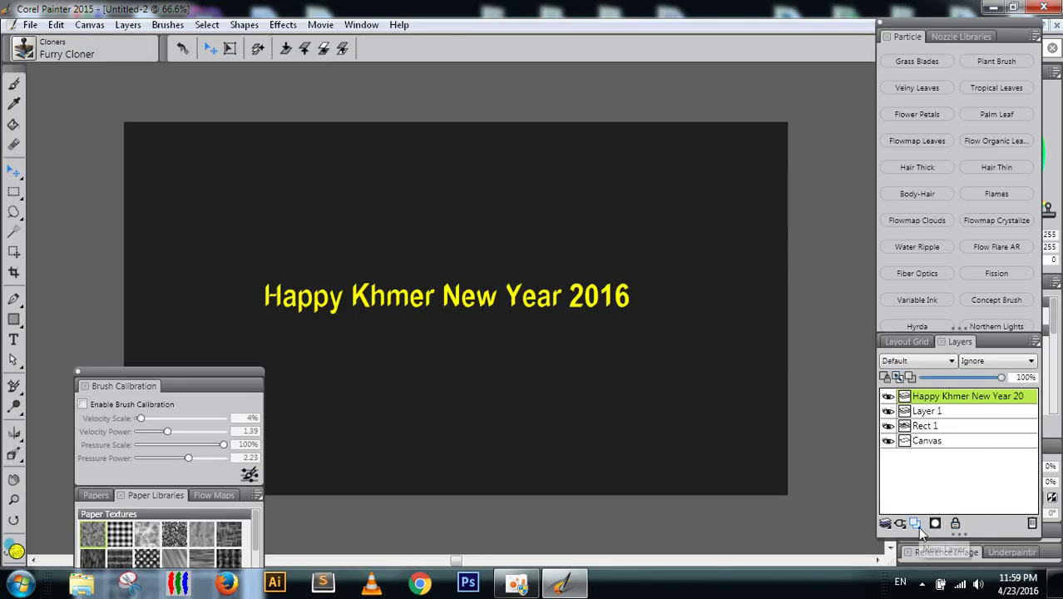
# Step: Show the media library panels with Pattern Libraries and move the group up, clear of the greeting text
pyautogui.click(358, 25)
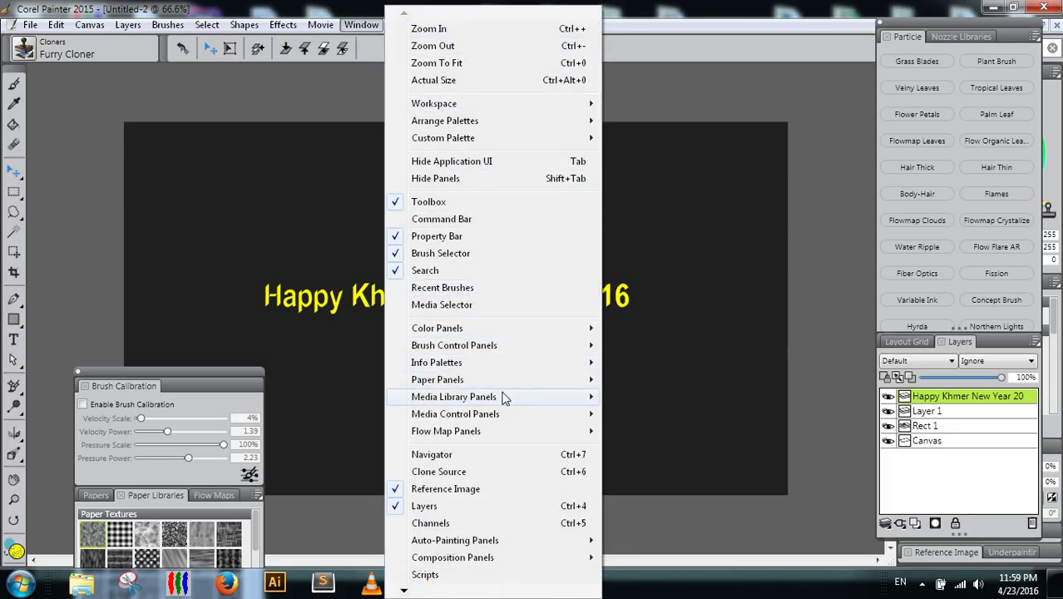
pyautogui.moveTo(505, 396)
pyautogui.click(625, 398)
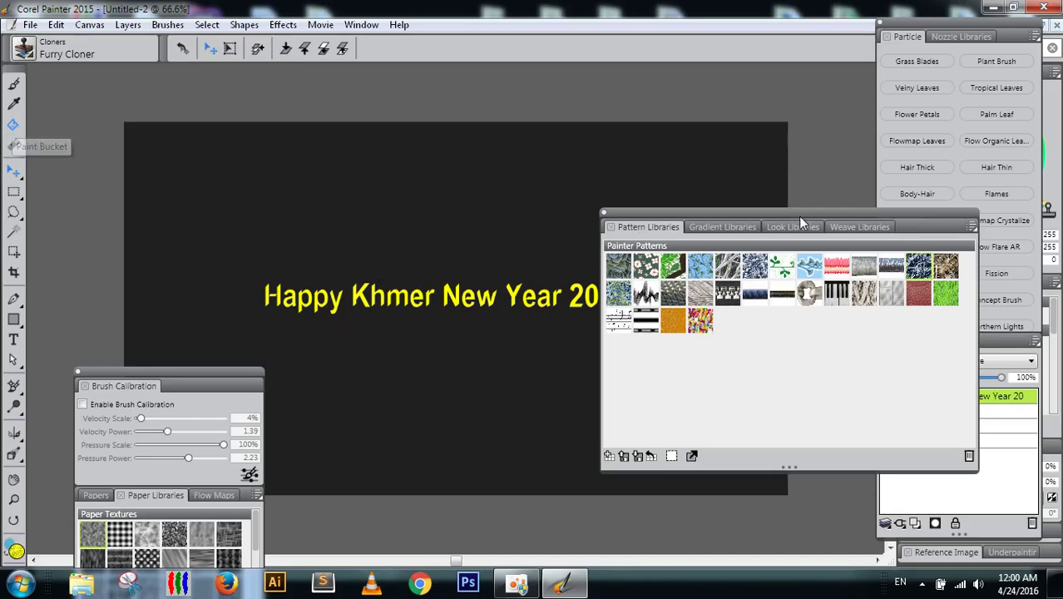
pyautogui.moveTo(855, 215)
pyautogui.mouseDown()
pyautogui.moveTo(935, 67)
pyautogui.moveTo(918, 35)
pyautogui.moveTo(876, 25)
pyautogui.mouseUp()
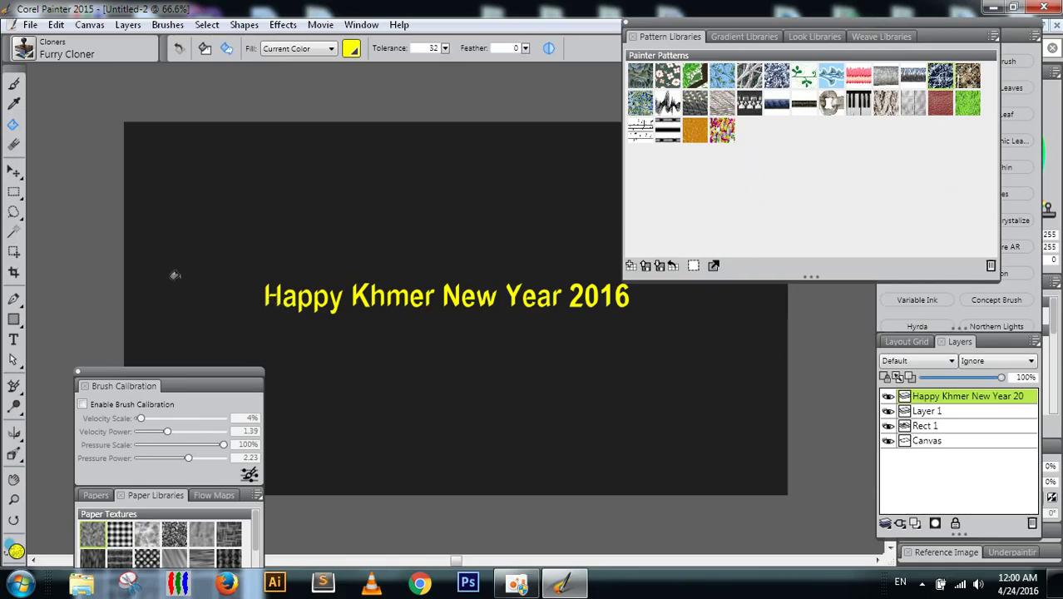
# Step: Activate the Brush tool, try a Furry Cloner stroke over the start of the greeting and undo it
pyautogui.click(14, 84)
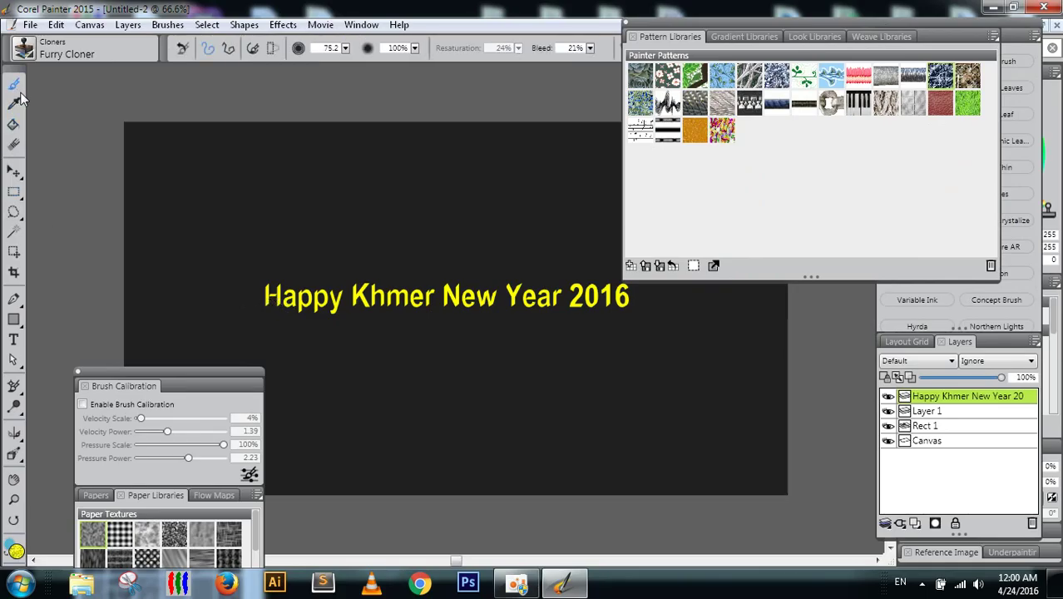
pyautogui.moveTo(251, 300); pyautogui.dragTo(327, 302)
pyautogui.hotkey('ctrl', 'z')
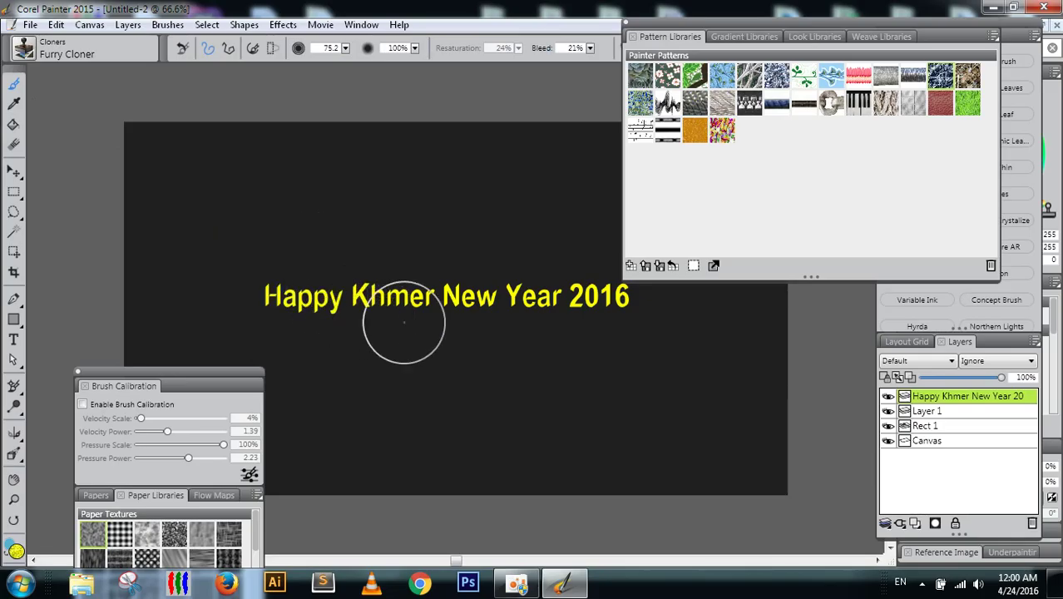
# Step: Move the Pattern Libraries group below the greeting and set the main brush color to pure blue (RGB 0, 0, 255)
pyautogui.moveTo(876, 26); pyautogui.dragTo(839, 450)
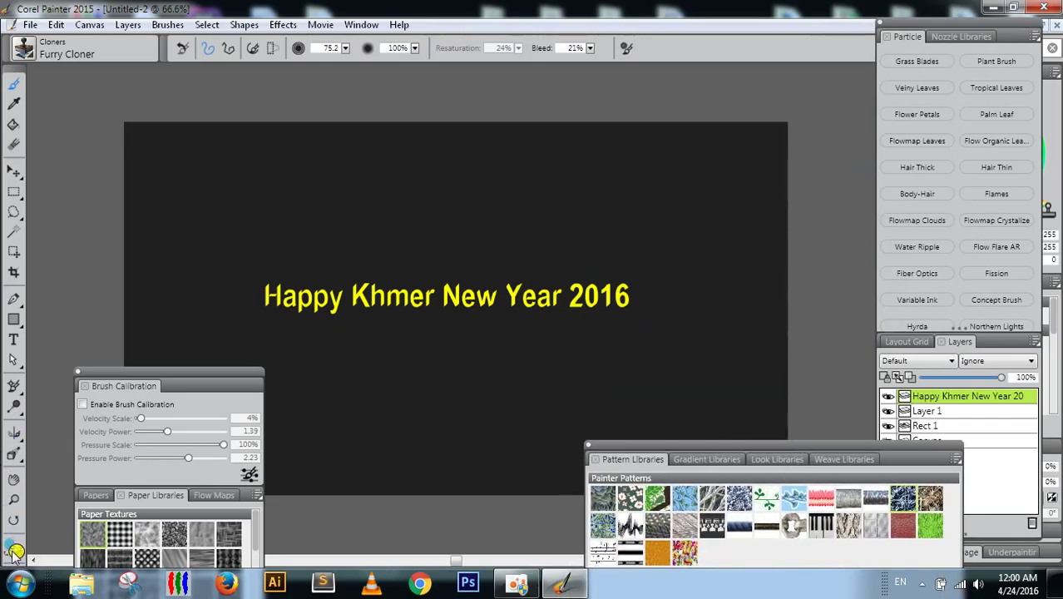
pyautogui.click(778, 447)
pyautogui.click(14, 551)
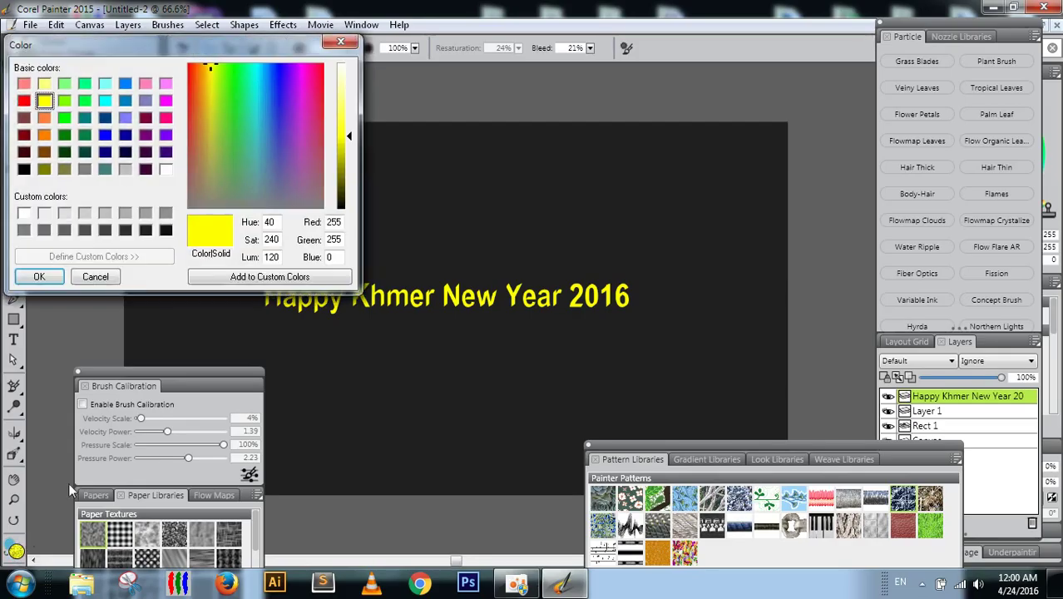
pyautogui.click(24, 214)
pyautogui.click(166, 136)
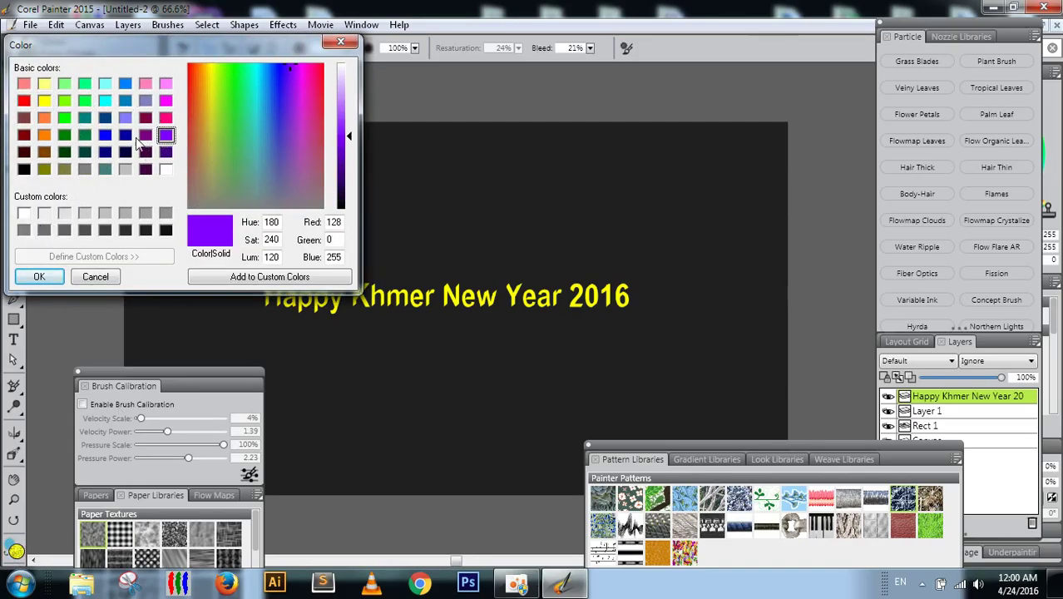
pyautogui.click(104, 136)
pyautogui.click(39, 276)
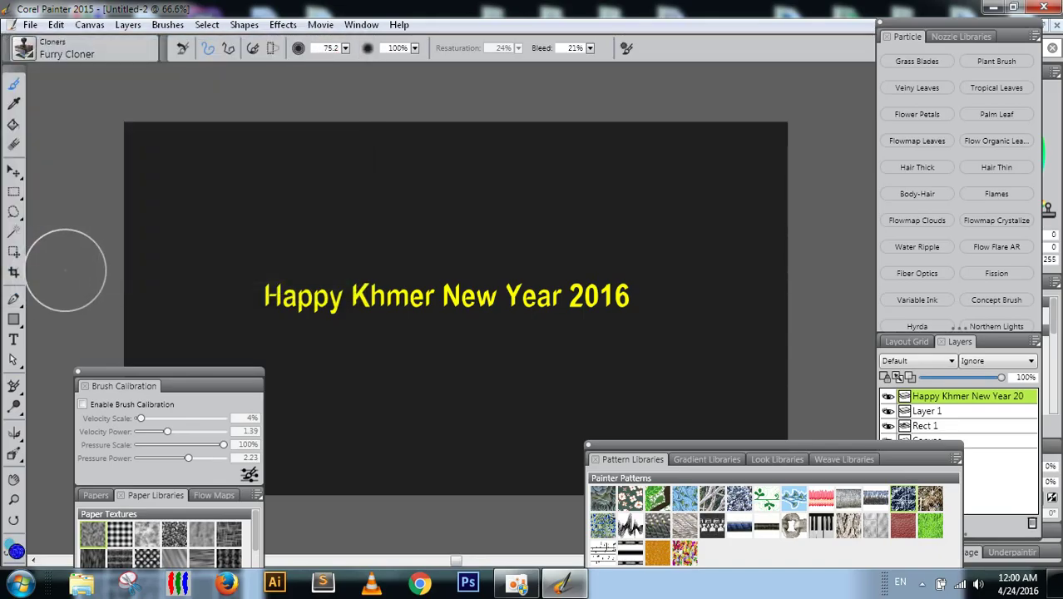
pyautogui.click(239, 298)
pyautogui.hotkey('ctrl', 'z')
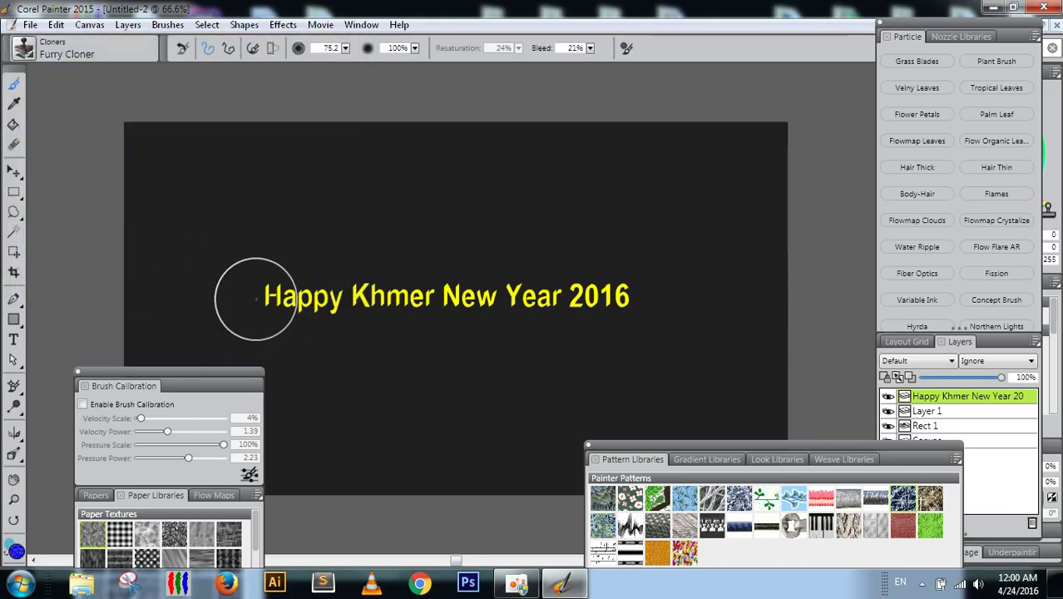
pyautogui.click(256, 300)
pyautogui.hotkey('ctrl', 'z')
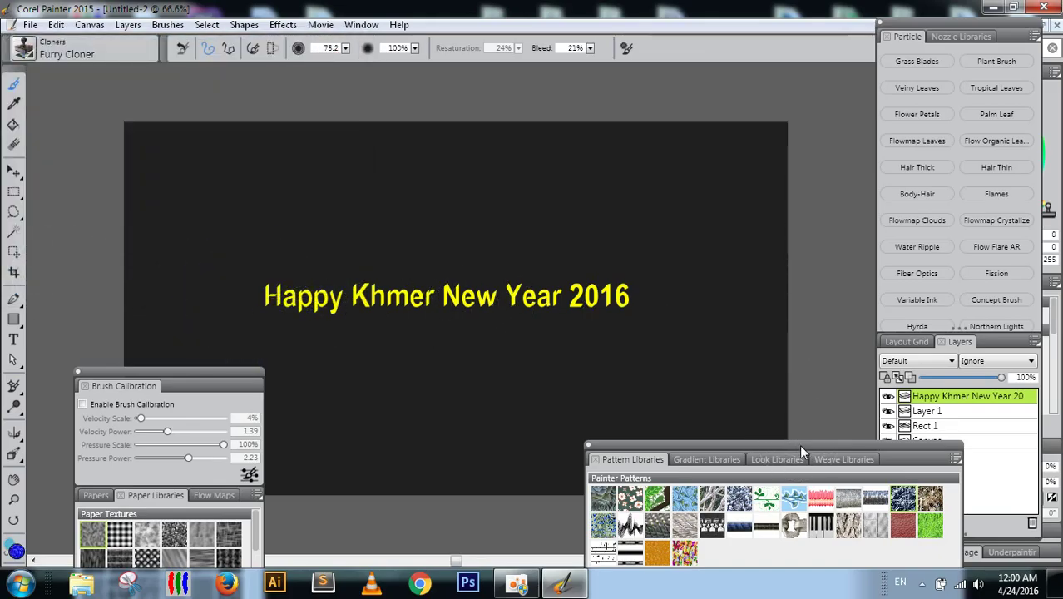
# Step: Move the Pattern Libraries group further down, clear of the layer list, and add a new layer directly beneath the greeting text layer
pyautogui.moveTo(799, 444); pyautogui.dragTo(764, 470)
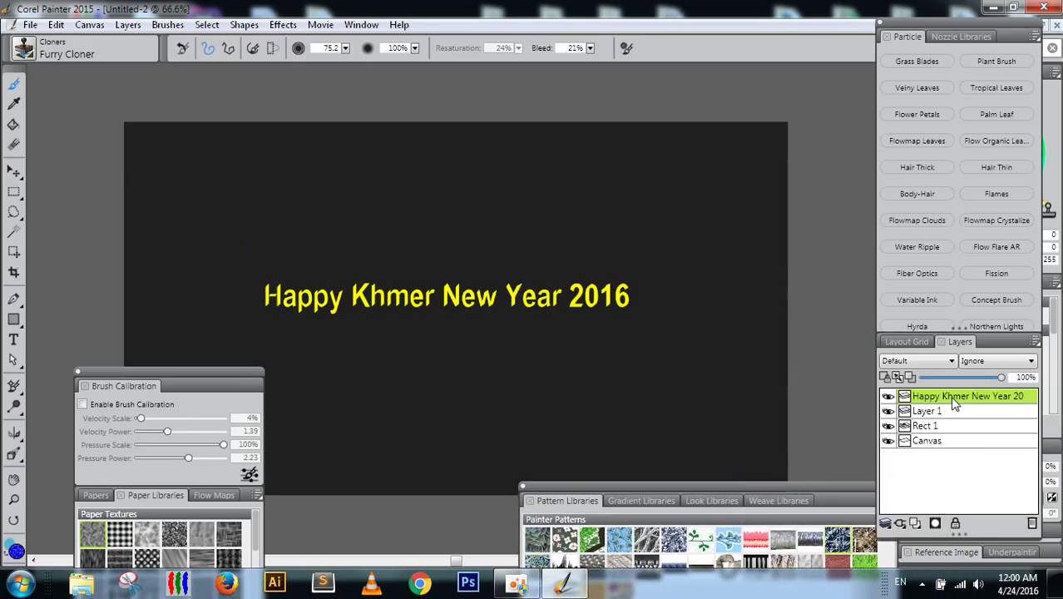
pyautogui.click(915, 525)
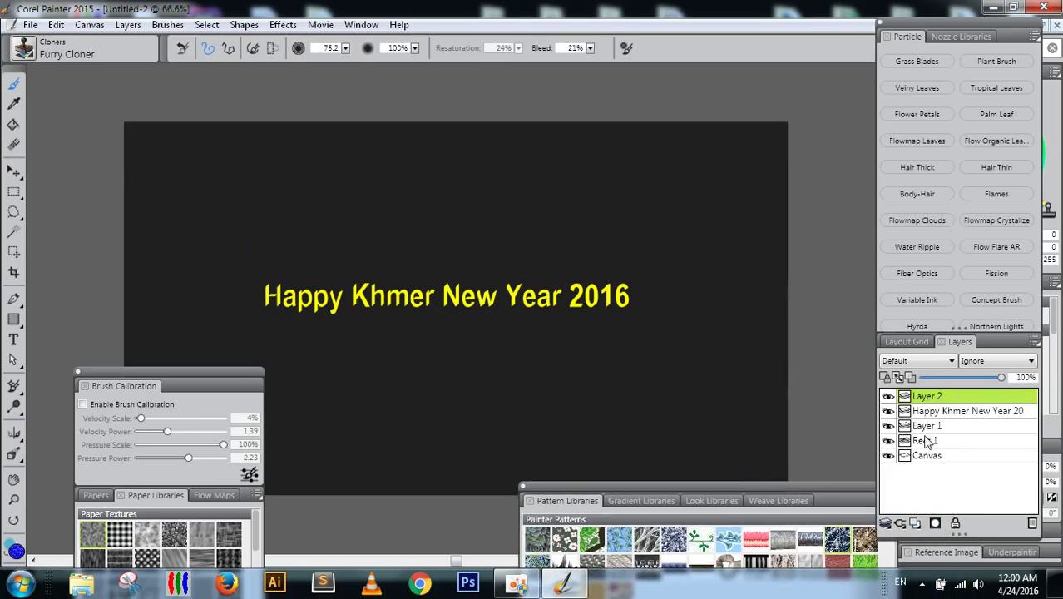
pyautogui.moveTo(943, 425); pyautogui.dragTo(943, 425)
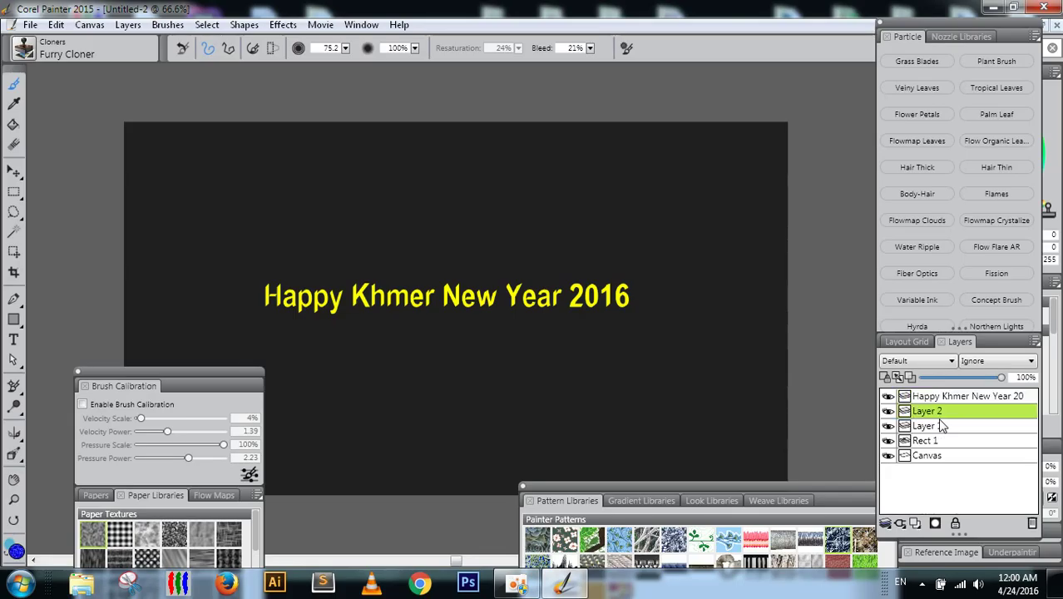
# Step: Paint blue Furry Cloner fur on Layer 2 along the whole greeting, undoing the dense first stroke in favour of a sparser one
pyautogui.click(266, 293)
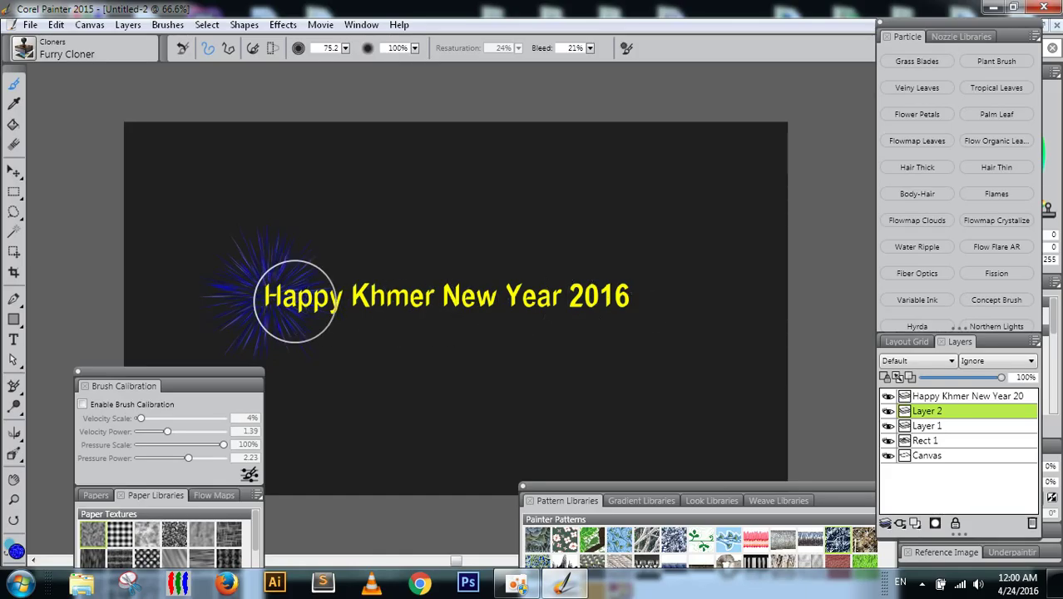
pyautogui.moveTo(296, 301)
pyautogui.mouseDown()
pyautogui.moveTo(372, 311)
pyautogui.moveTo(613, 292)
pyautogui.moveTo(736, 296)
pyautogui.mouseUp()
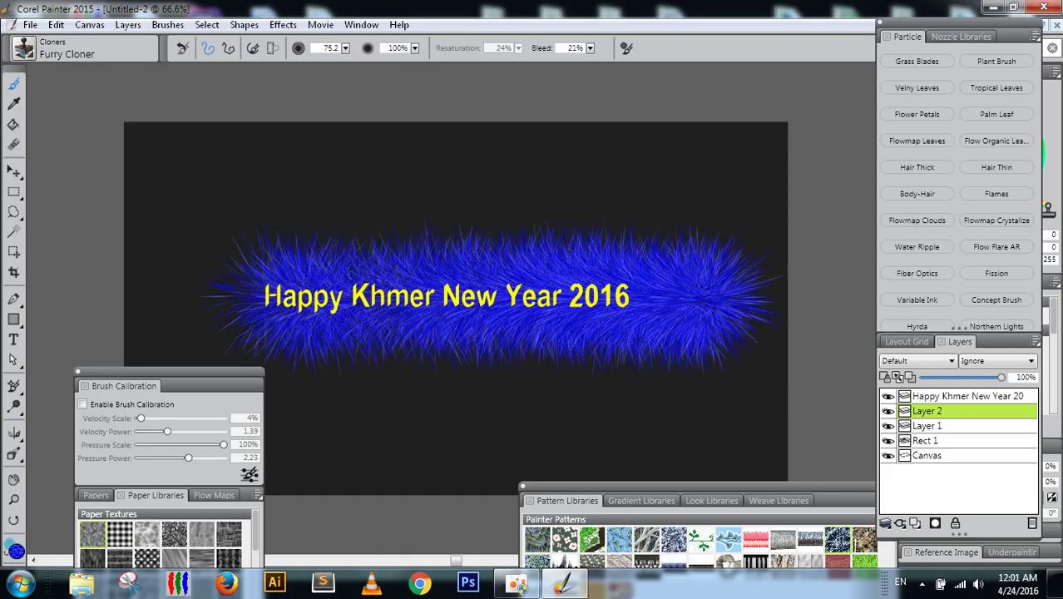
pyautogui.hotkey('ctrl', 'z')
pyautogui.moveTo(610, 330)
pyautogui.mouseDown()
pyautogui.moveTo(634, 287)
pyautogui.moveTo(601, 285)
pyautogui.moveTo(553, 310)
pyautogui.moveTo(426, 309)
pyautogui.moveTo(379, 323)
pyautogui.moveTo(291, 310)
pyautogui.mouseUp()
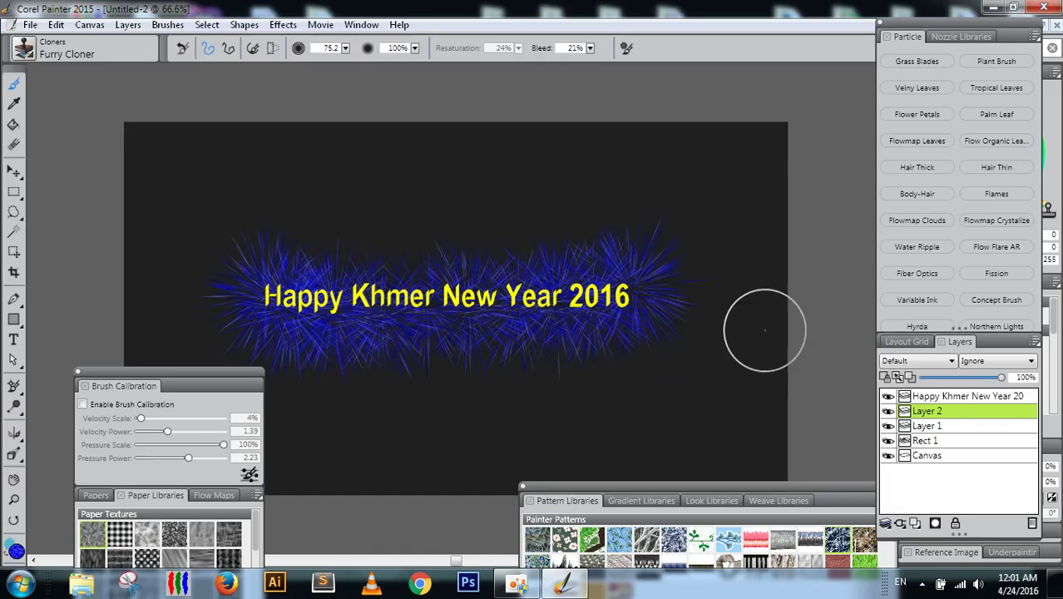
# Step: Set the brush color to white (RGB 255, 255, 255) and paint a row of furry bursts over the blue fur
pyautogui.click(16, 552)
pyautogui.click(25, 215)
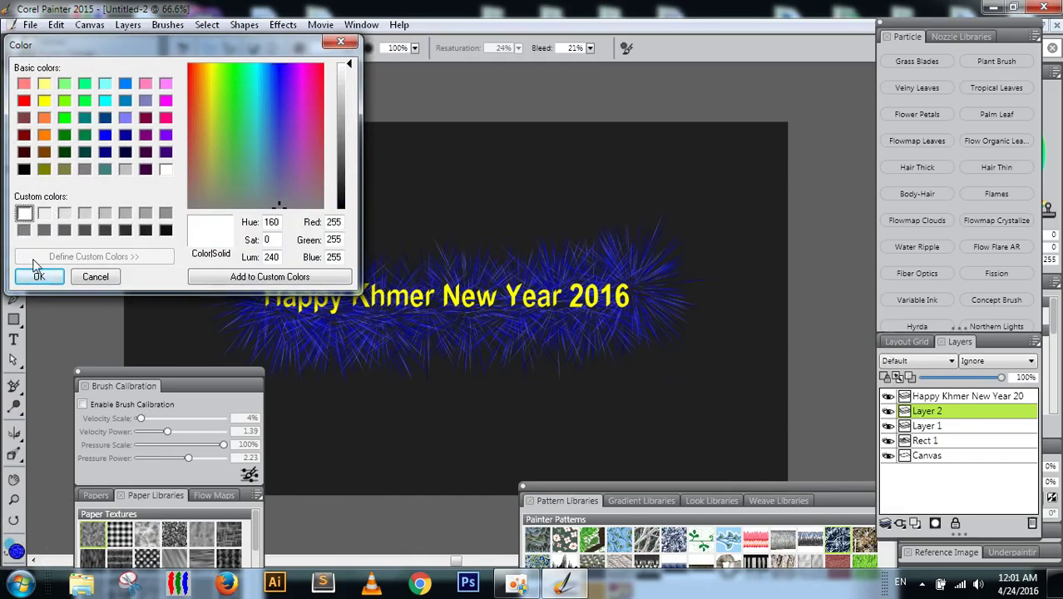
pyautogui.click(39, 279)
pyautogui.moveTo(273, 315)
pyautogui.mouseDown()
pyautogui.moveTo(281, 305)
pyautogui.moveTo(341, 320)
pyautogui.moveTo(654, 294)
pyautogui.moveTo(665, 308)
pyautogui.mouseUp()
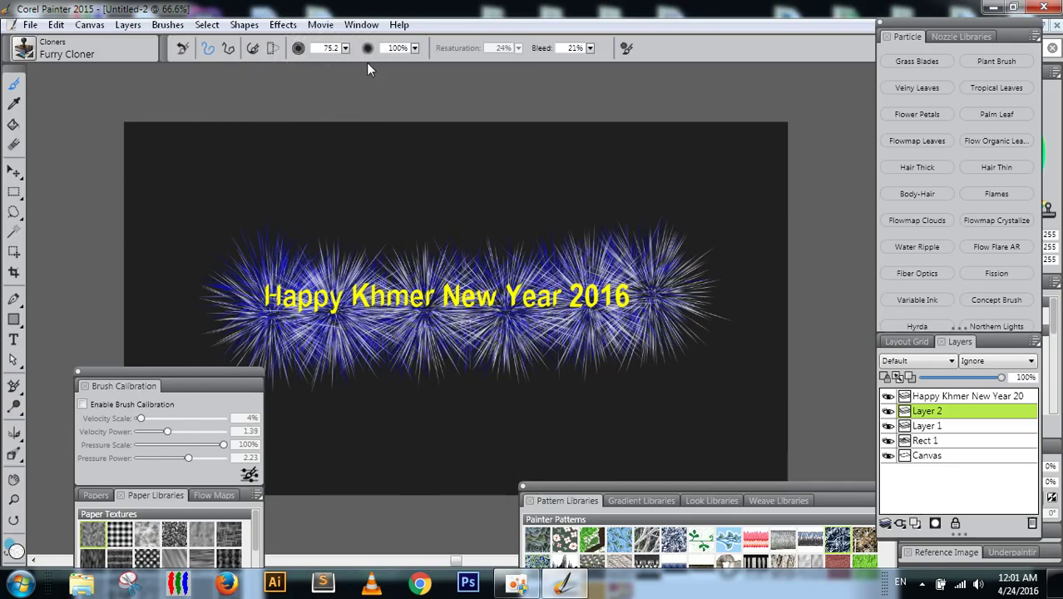
# Step: Reduce the Furry Cloner brush size to 29.4
pyautogui.moveTo(345, 47); pyautogui.dragTo(313, 59)
pyautogui.click(336, 59)
pyautogui.click(345, 48)
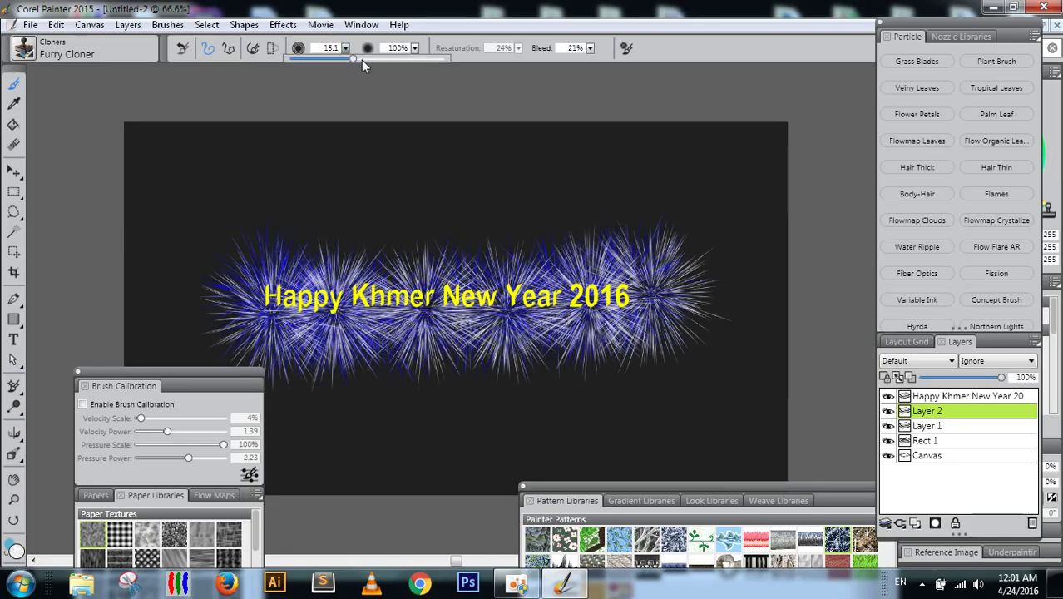
pyautogui.click(274, 155)
pyautogui.hotkey('ctrl', 'z')
pyautogui.click(234, 158)
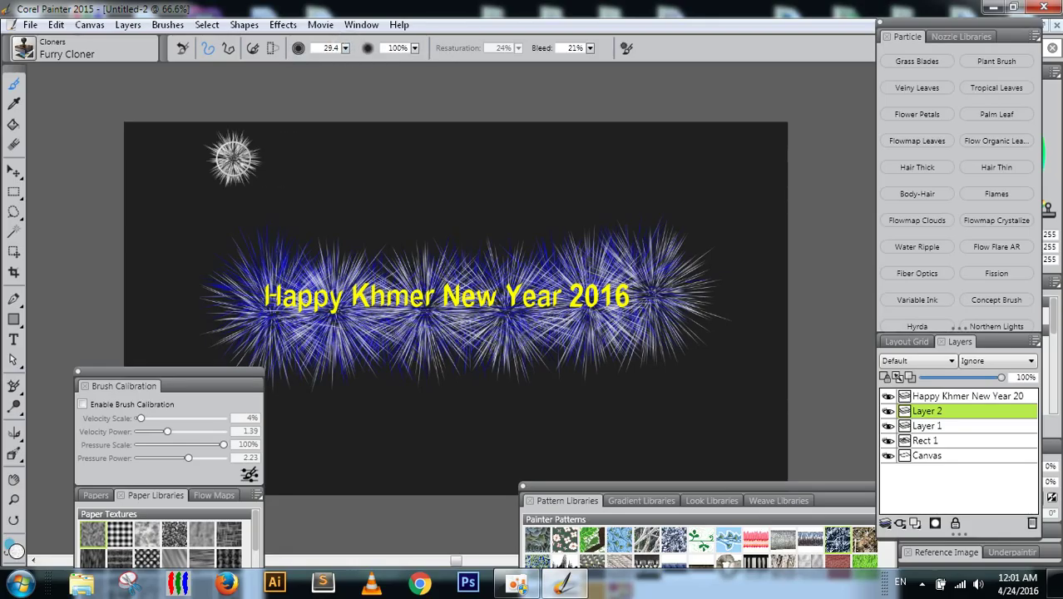
pyautogui.hotkey('ctrl', 'z')
pyautogui.click(329, 148)
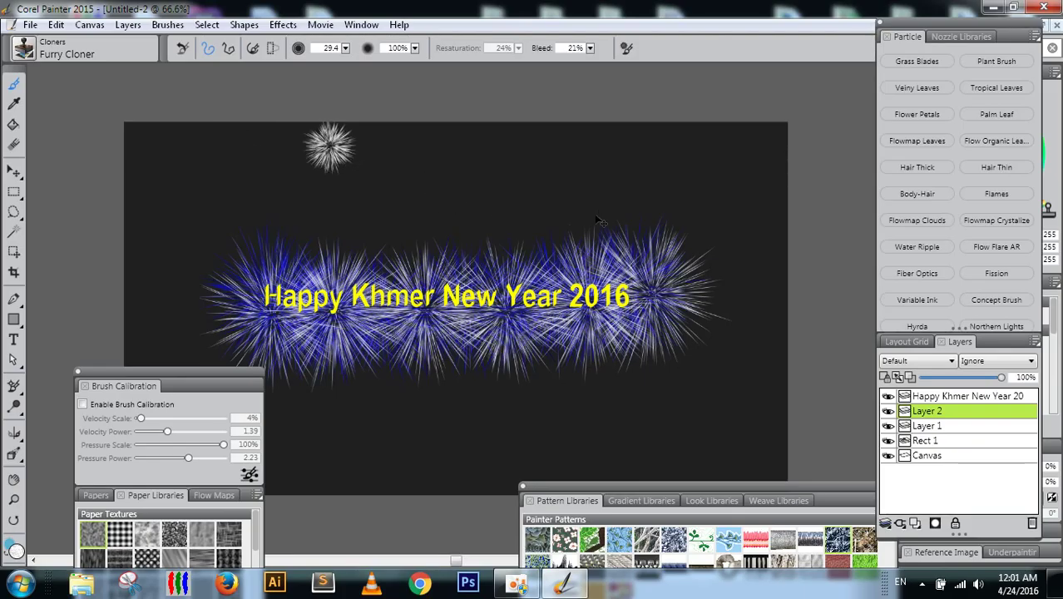
pyautogui.hotkey('ctrl', 'z')
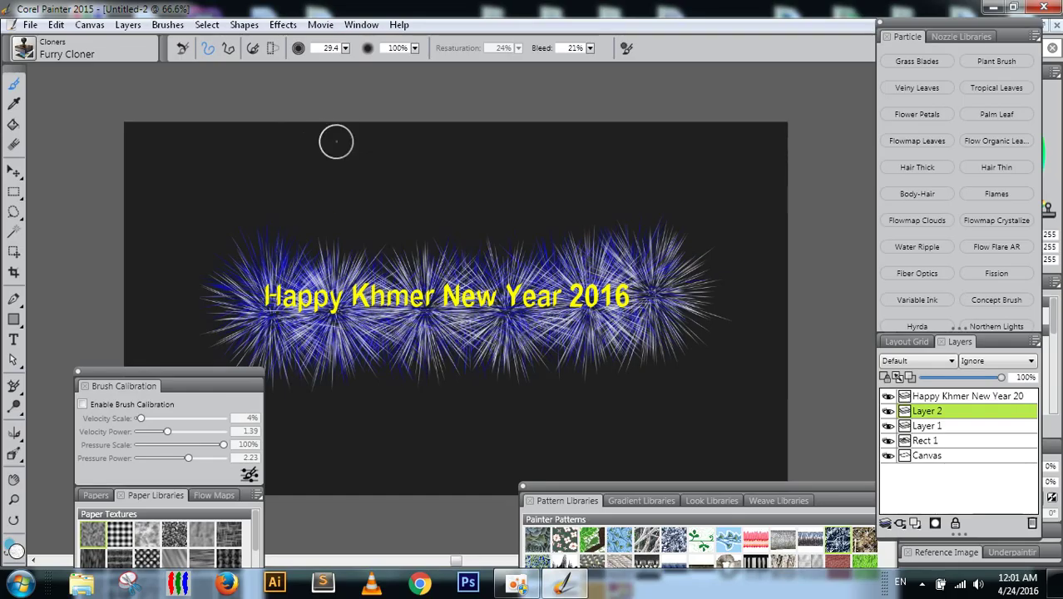
# Step: Paint small white Furry Cloner bursts above the greeting, outlining a zigzag chain of peaks across its width on Layer 2
pyautogui.click(326, 152)
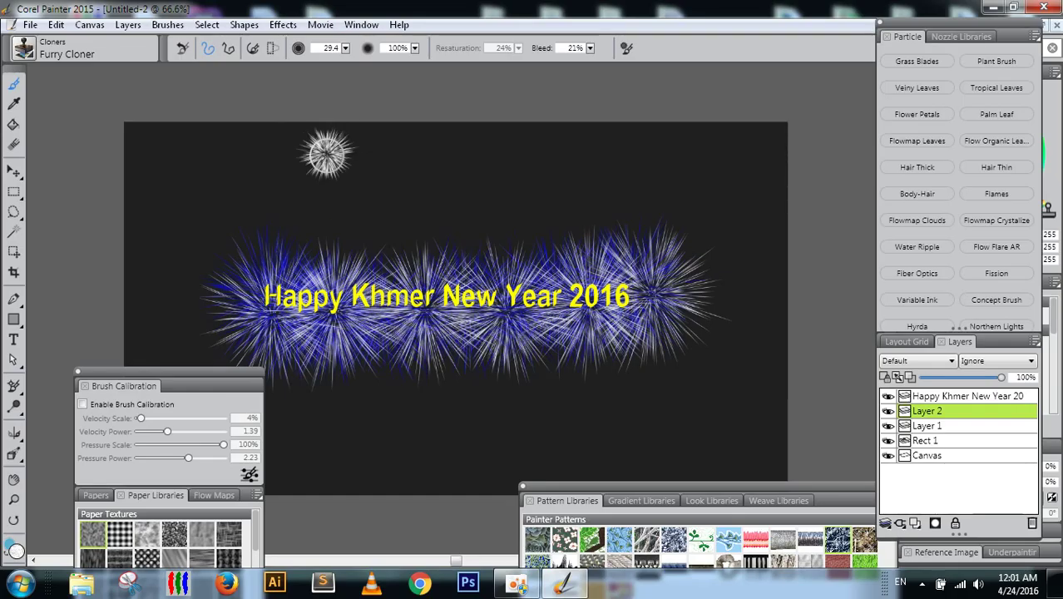
pyautogui.click(305, 233)
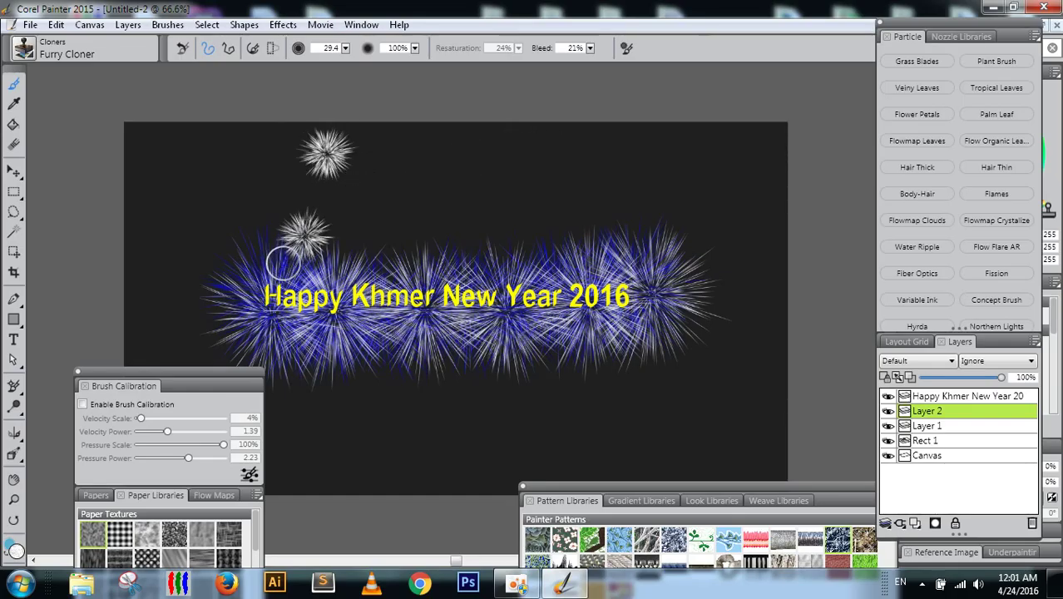
pyautogui.click(664, 203)
pyautogui.click(582, 152)
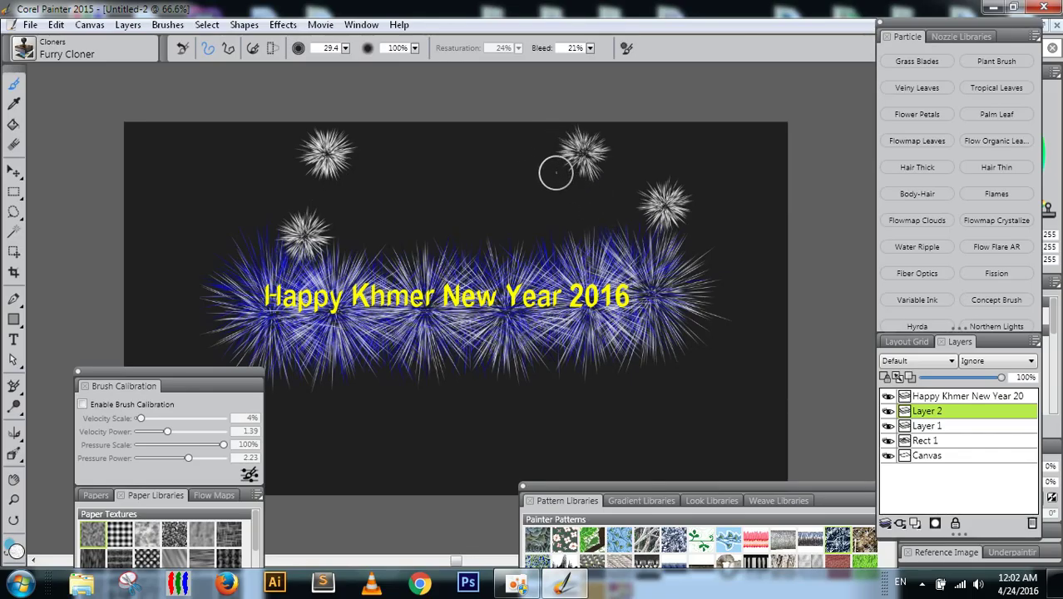
pyautogui.click(553, 173)
pyautogui.click(535, 209)
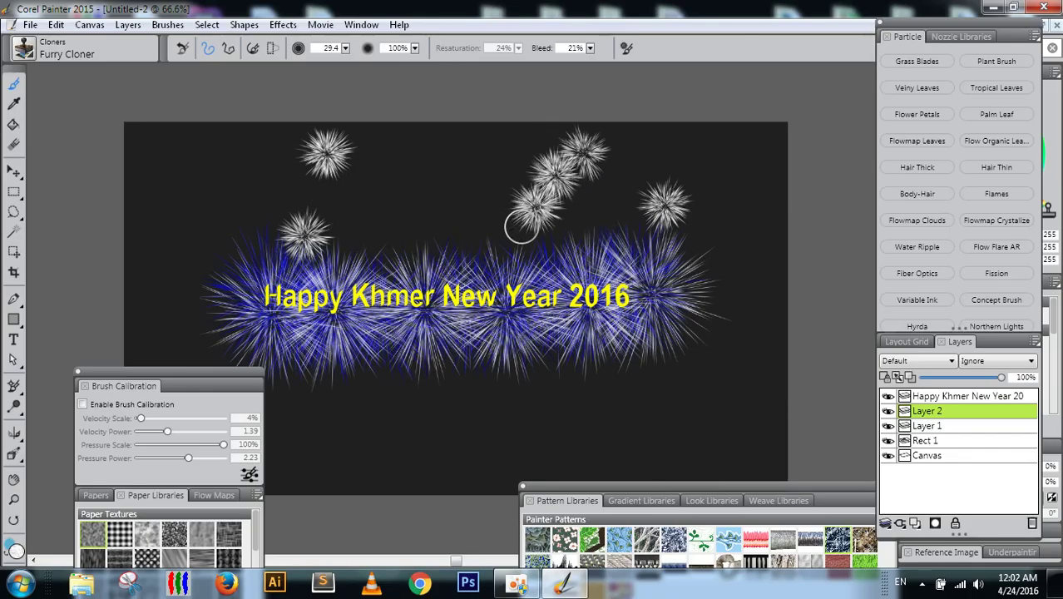
pyautogui.click(513, 230)
pyautogui.click(617, 173)
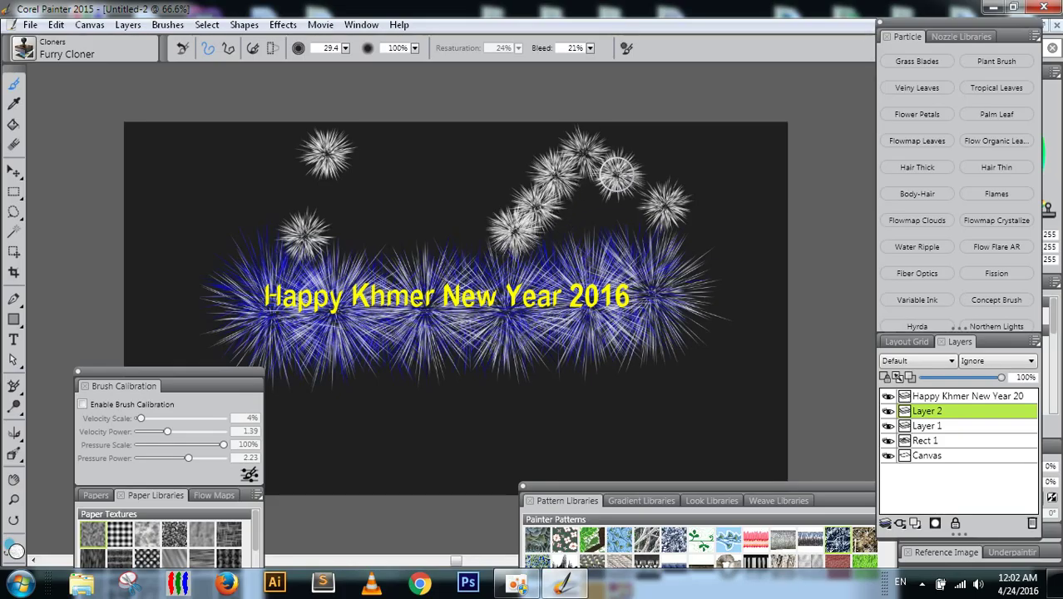
pyautogui.click(636, 187)
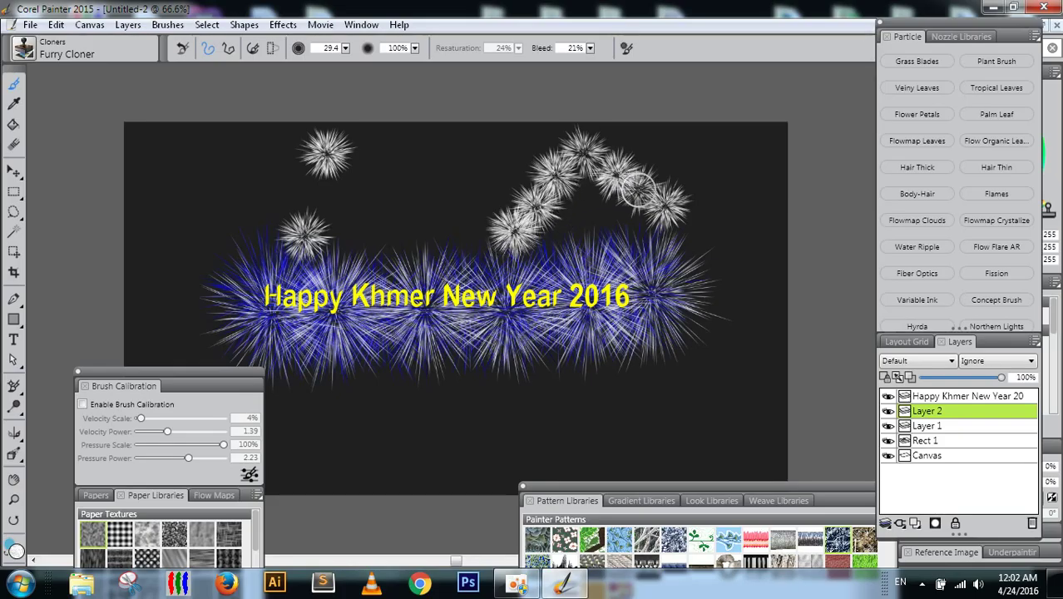
pyautogui.click(586, 208)
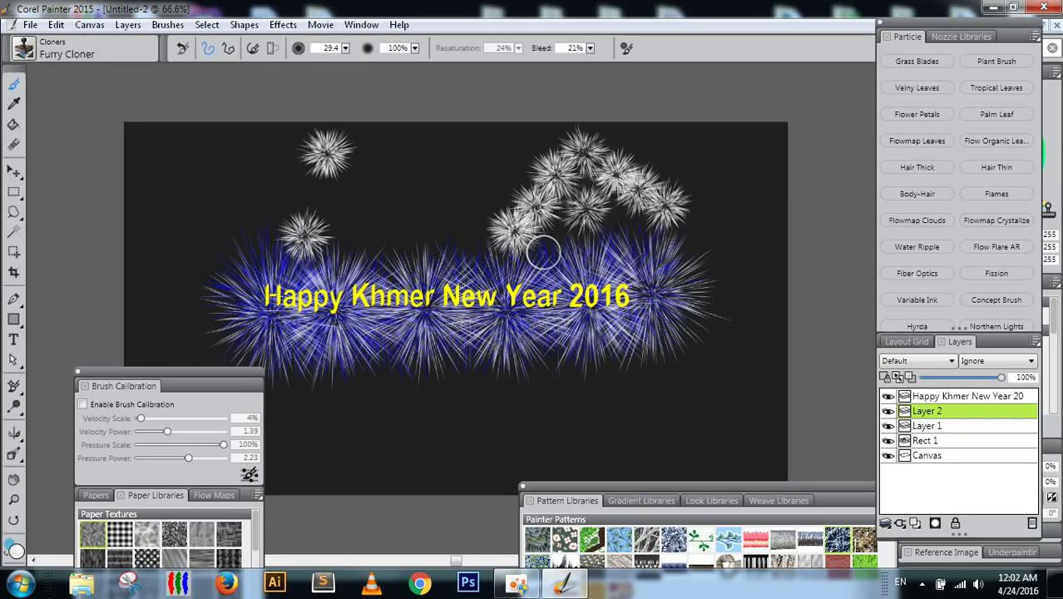
pyautogui.click(363, 170)
pyautogui.click(398, 185)
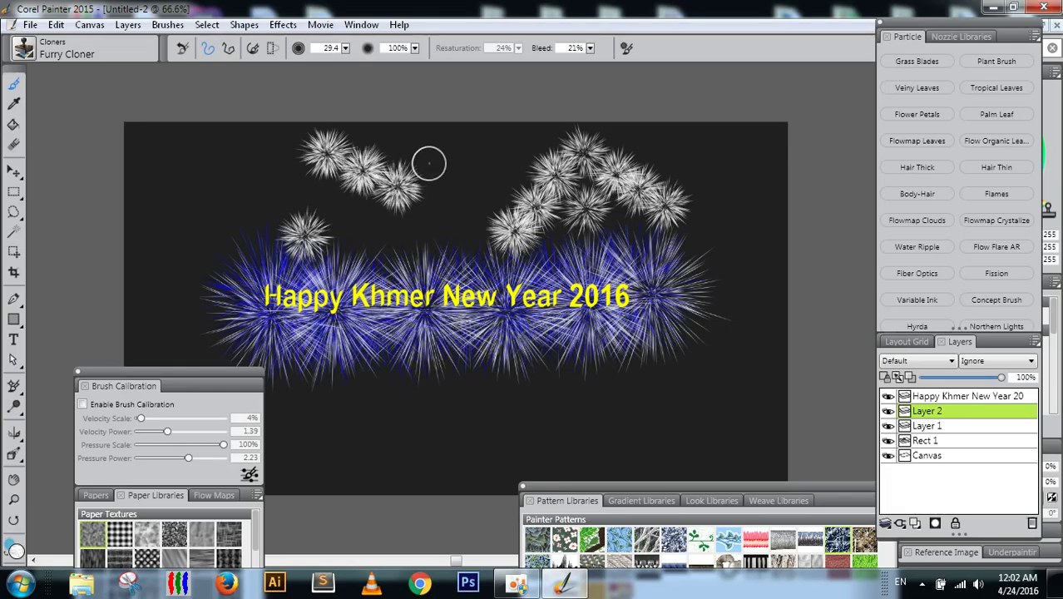
pyautogui.click(431, 159)
pyautogui.click(463, 148)
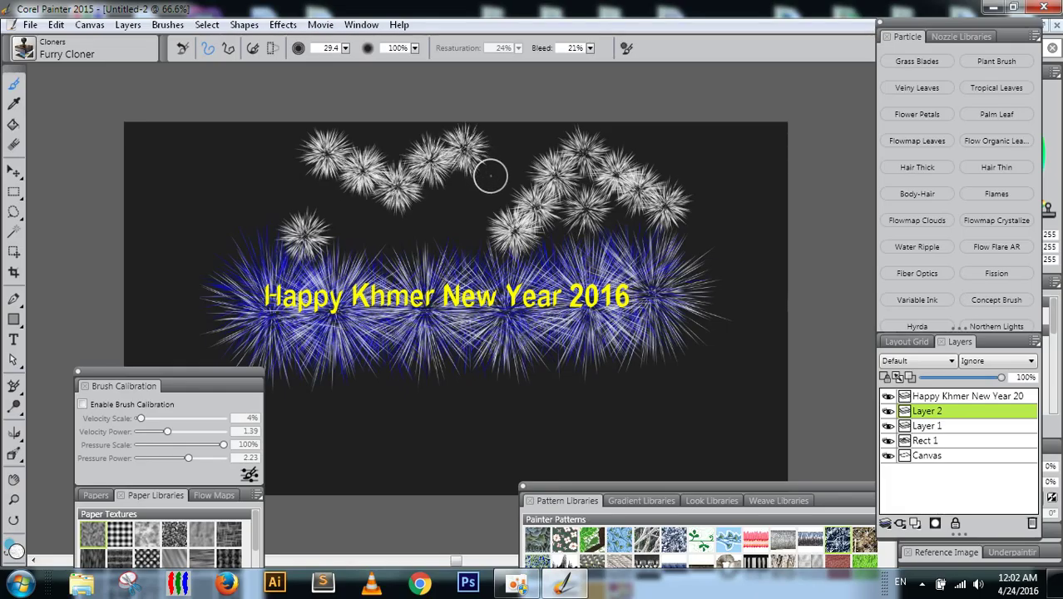
pyautogui.click(495, 176)
pyautogui.click(513, 193)
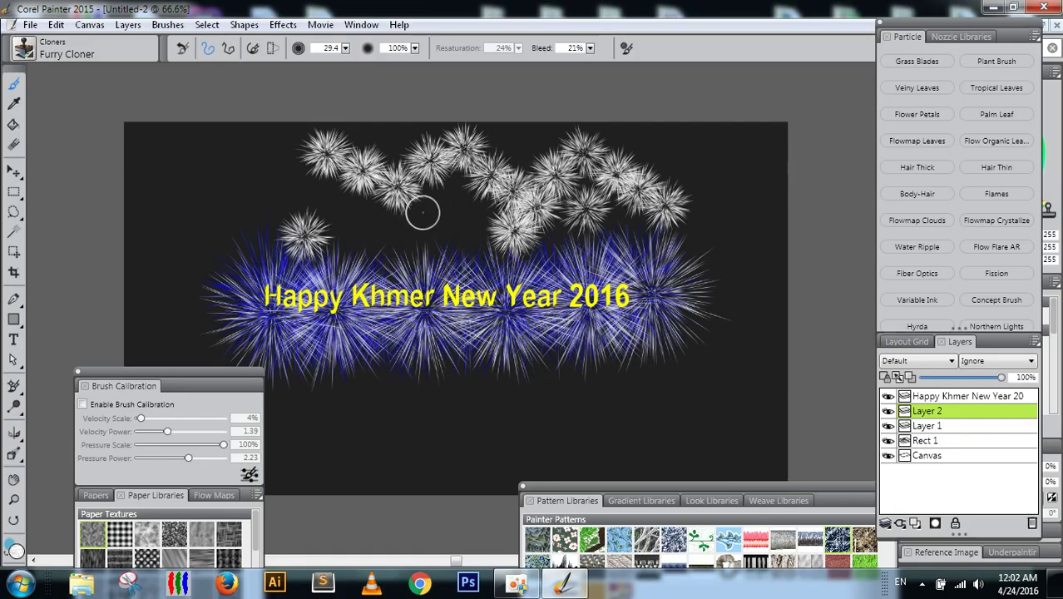
# Step: Fill the gaps between the zigzag chain and the blue fur with more small white bursts
pyautogui.click(315, 190)
pyautogui.click(364, 216)
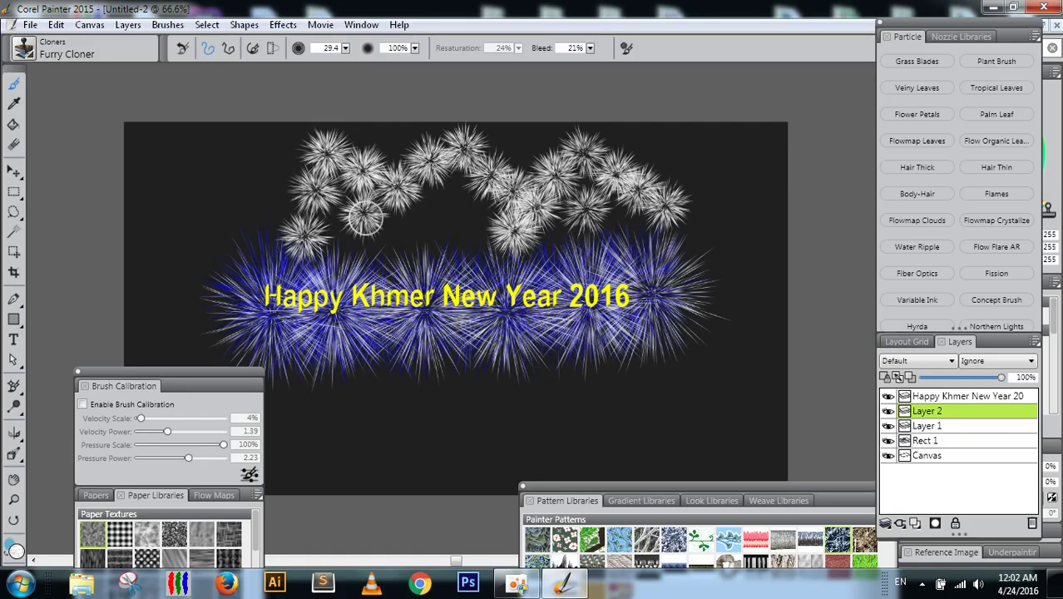
pyautogui.click(427, 213)
pyautogui.click(451, 189)
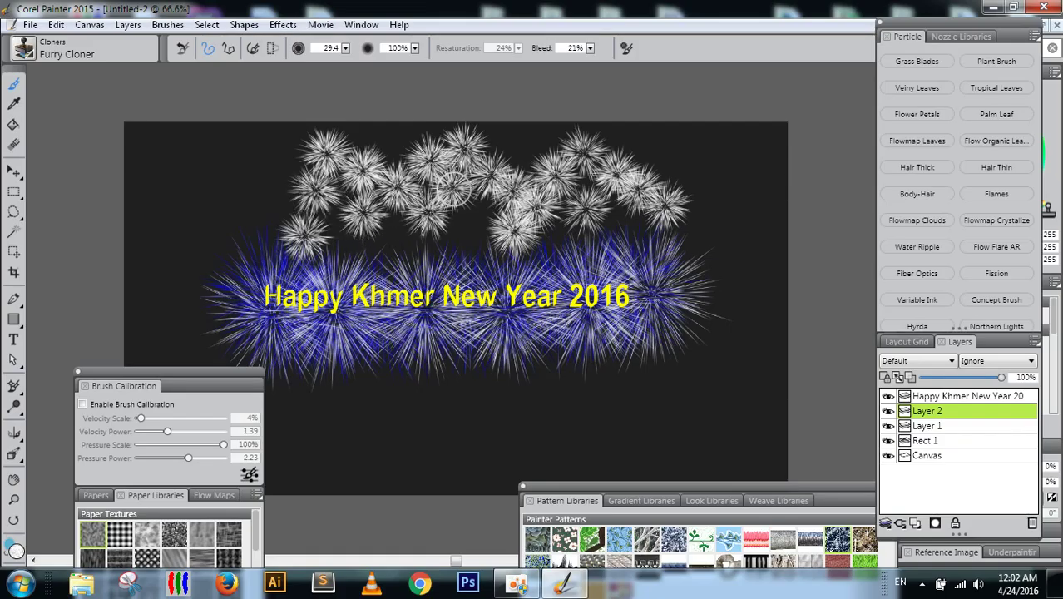
pyautogui.click(472, 214)
pyautogui.click(387, 231)
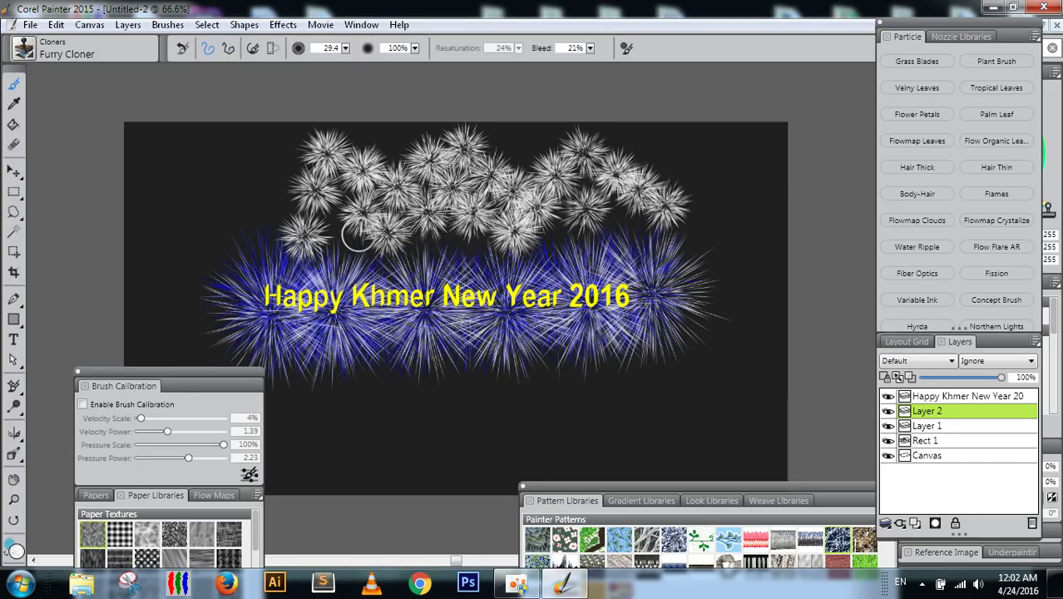
pyautogui.click(344, 236)
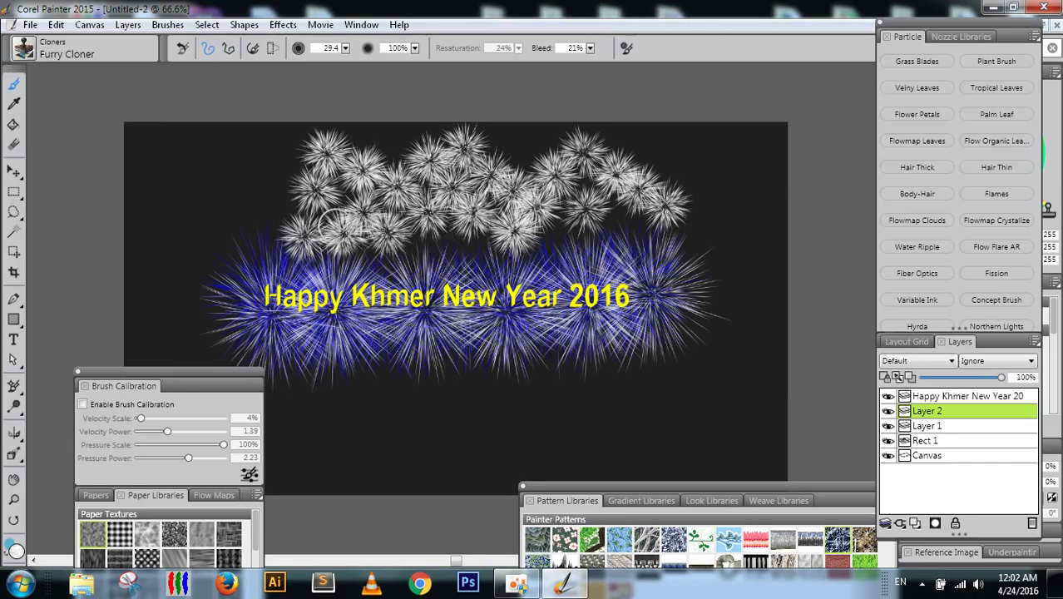
pyautogui.click(443, 238)
pyautogui.click(416, 243)
pyautogui.click(485, 236)
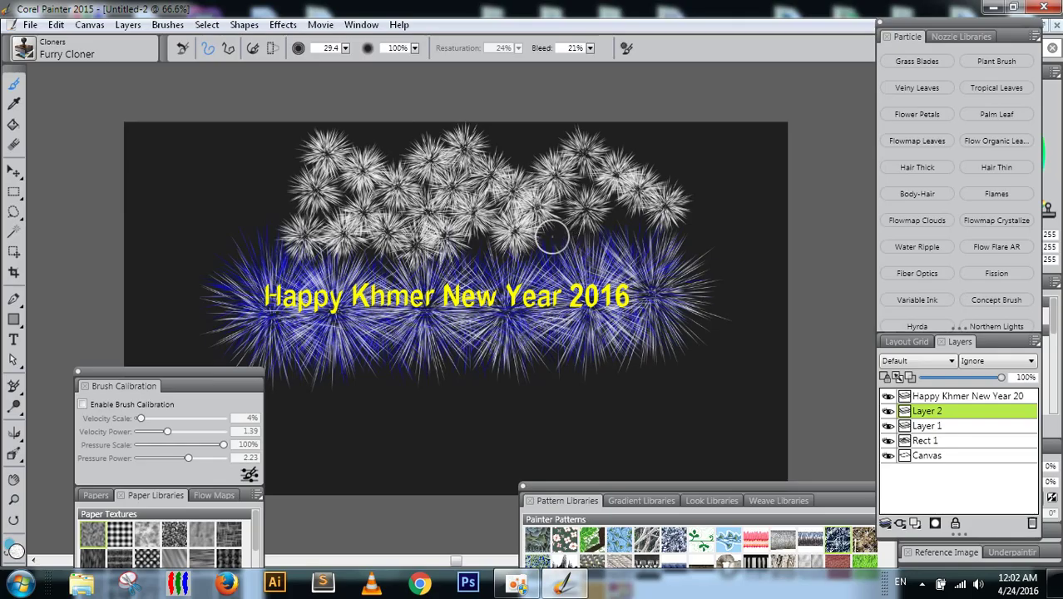
pyautogui.click(553, 238)
pyautogui.click(619, 229)
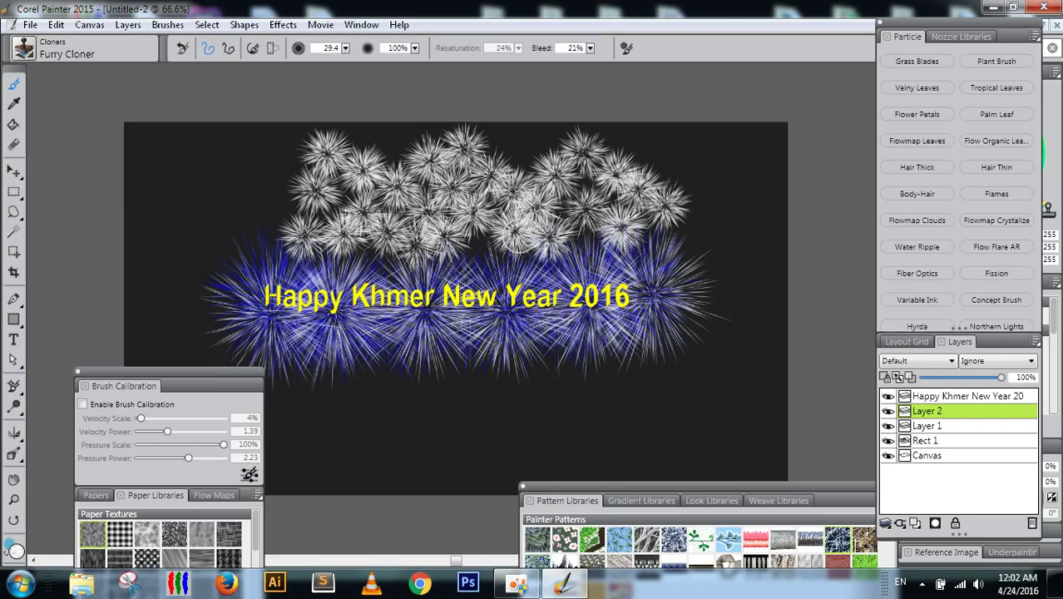
pyautogui.click(488, 247)
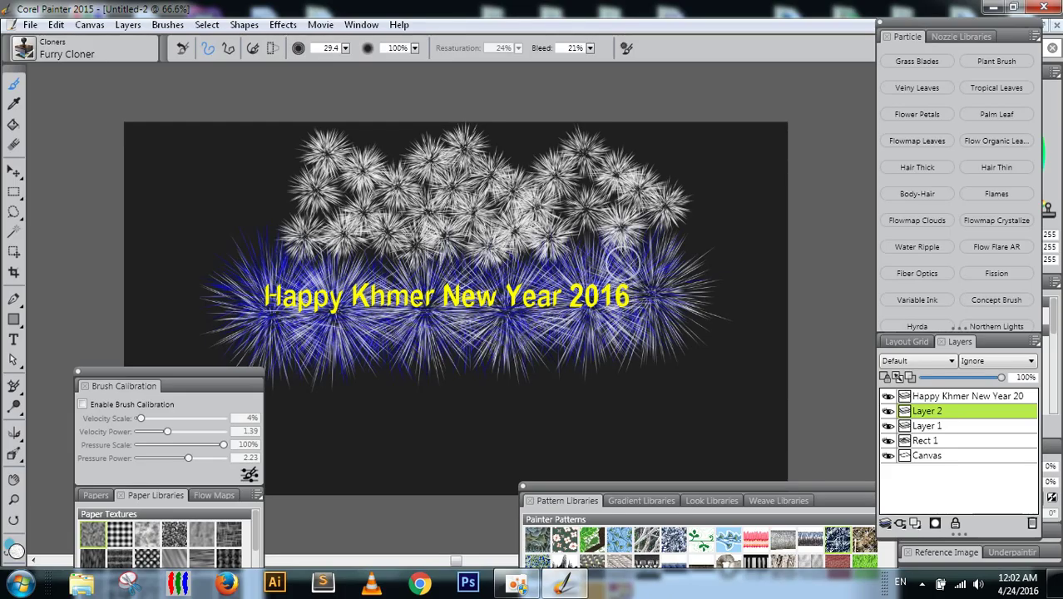
# Step: Set the brush color to light yellow (RGB 255, 255, 128) and paint yellow bursts over the white cluster above the greeting
pyautogui.click(15, 549)
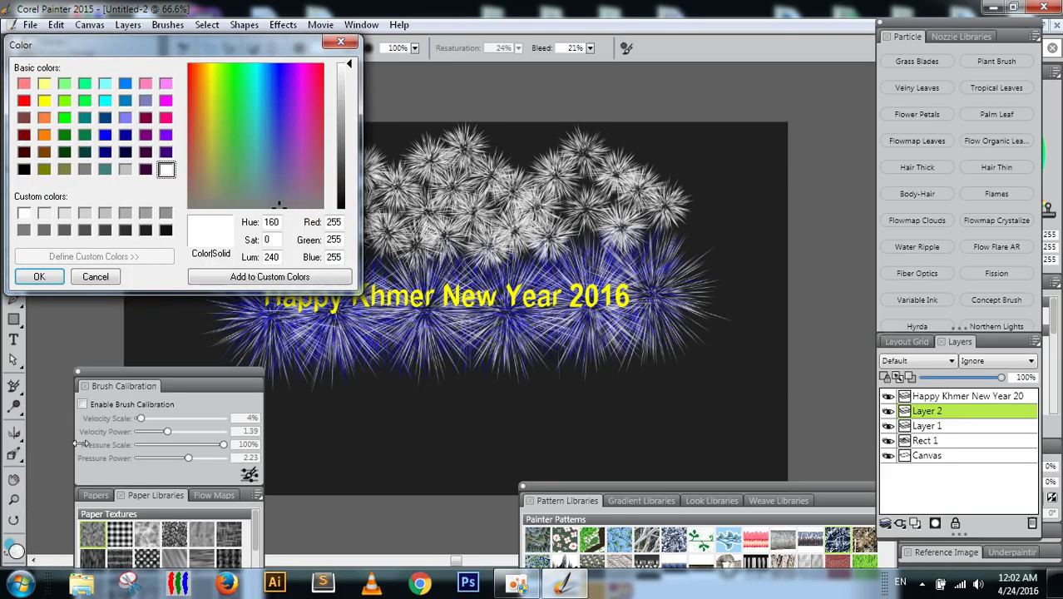
pyautogui.click(44, 84)
pyautogui.click(39, 276)
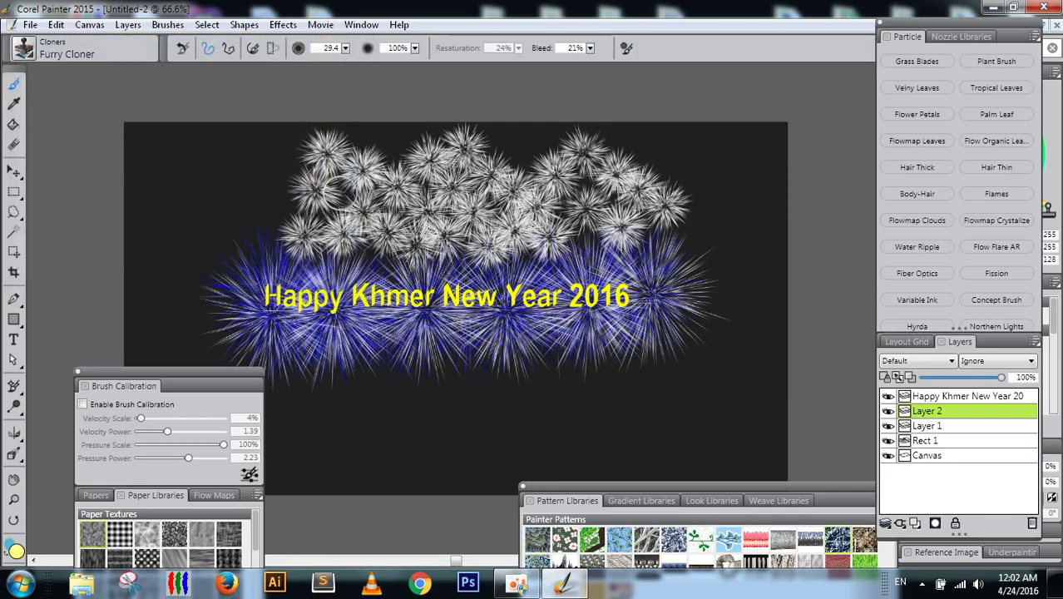
pyautogui.click(358, 177)
pyautogui.click(317, 195)
pyautogui.click(307, 230)
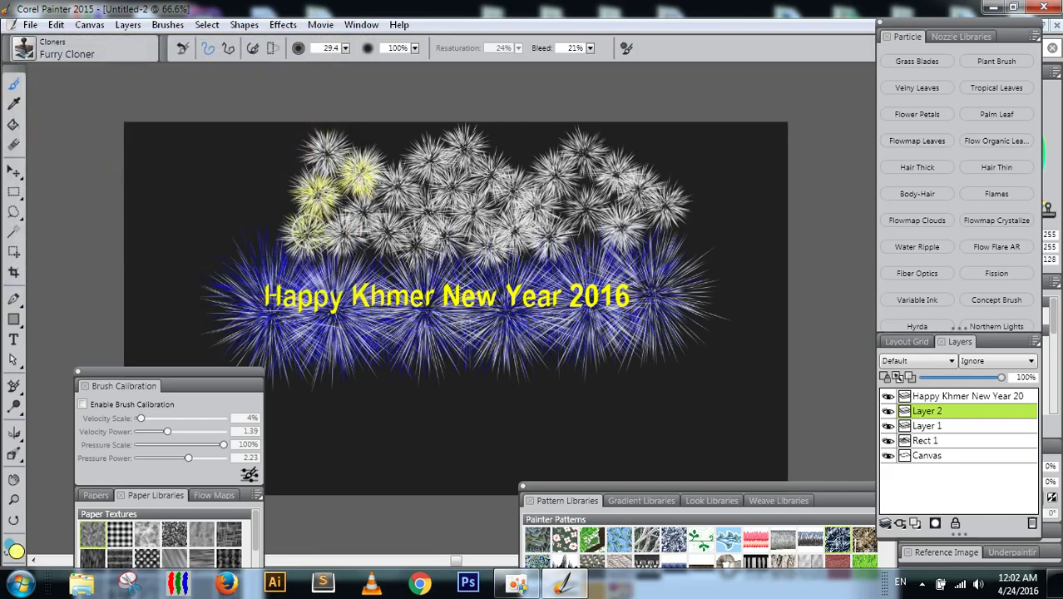
pyautogui.click(352, 231)
pyautogui.click(391, 230)
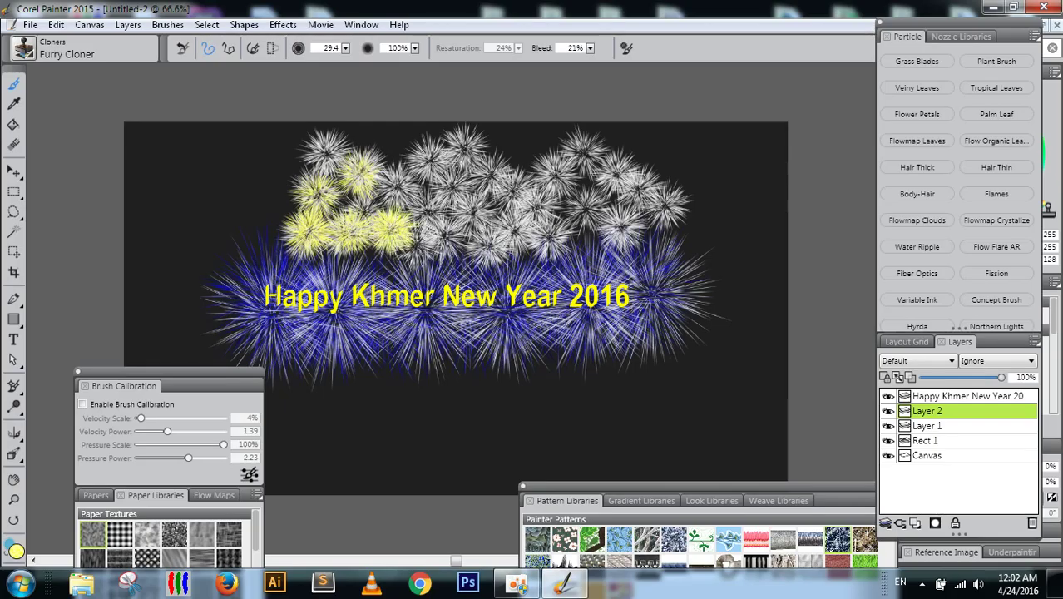
pyautogui.click(320, 158)
pyautogui.click(404, 197)
pyautogui.click(431, 222)
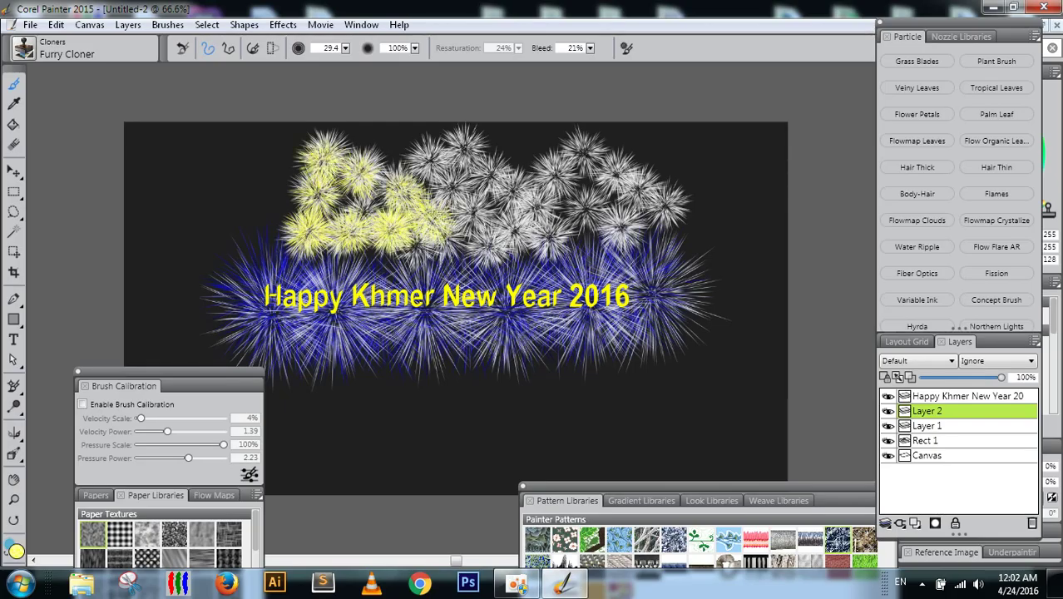
pyautogui.click(479, 252)
pyautogui.click(516, 234)
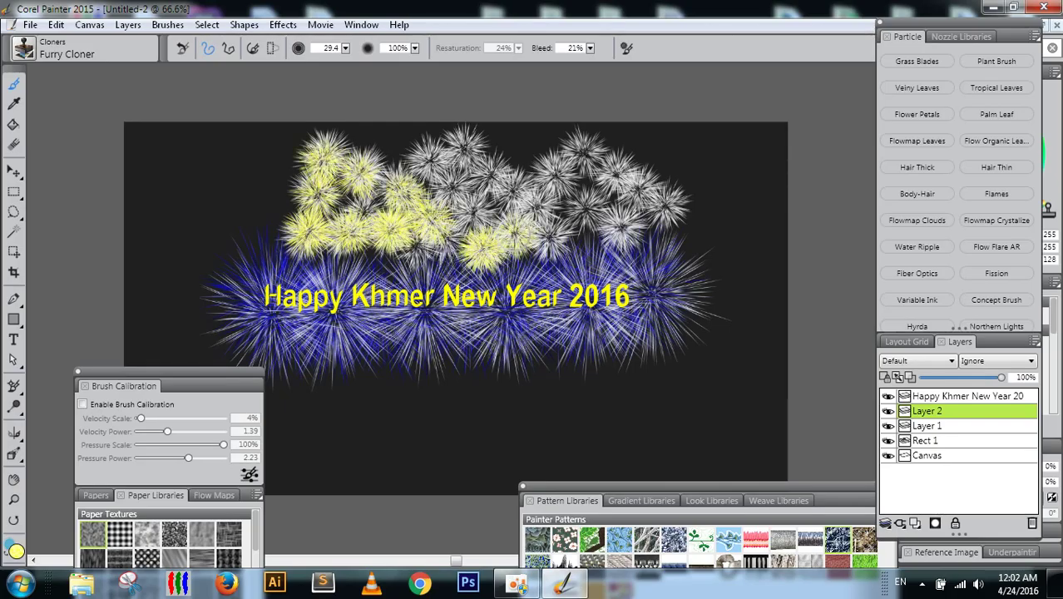
pyautogui.click(466, 220)
pyautogui.click(434, 190)
pyautogui.click(433, 166)
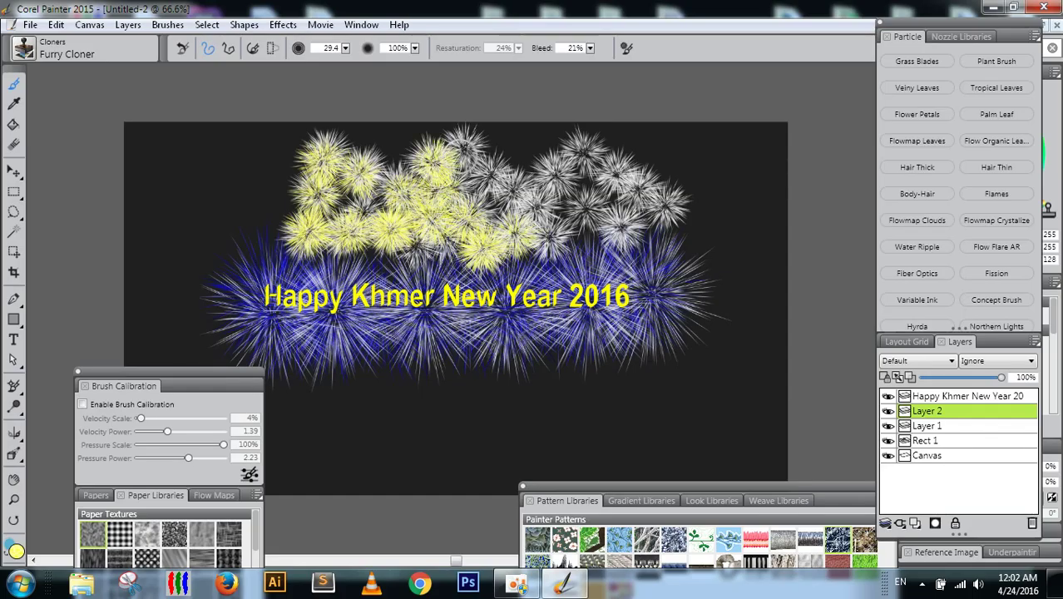
pyautogui.click(472, 154)
pyautogui.click(474, 180)
pyautogui.click(498, 194)
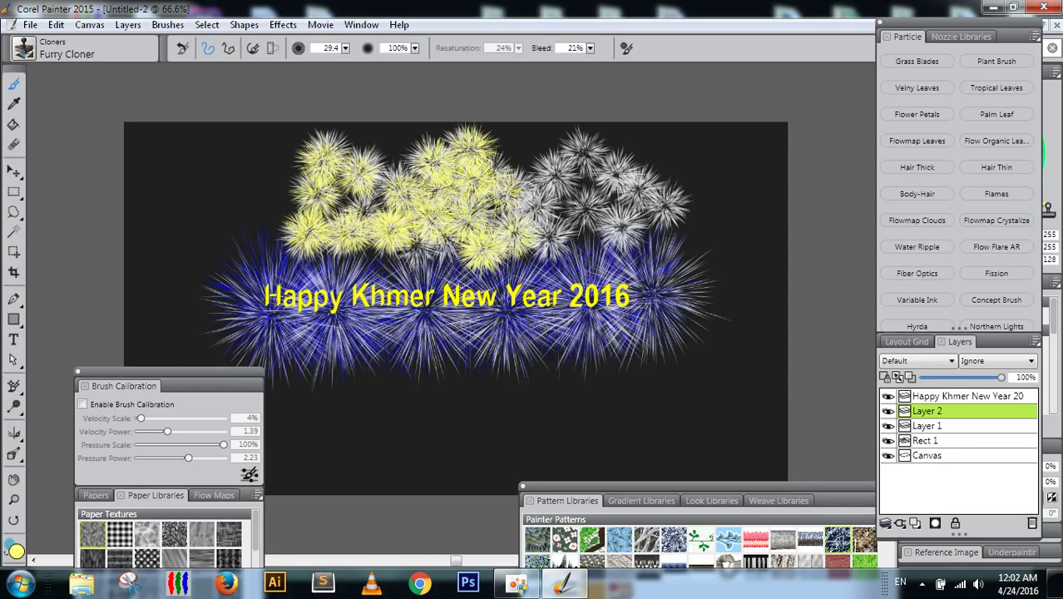
pyautogui.click(532, 197)
pyautogui.click(564, 171)
pyautogui.click(586, 148)
pyautogui.click(591, 158)
pyautogui.click(616, 178)
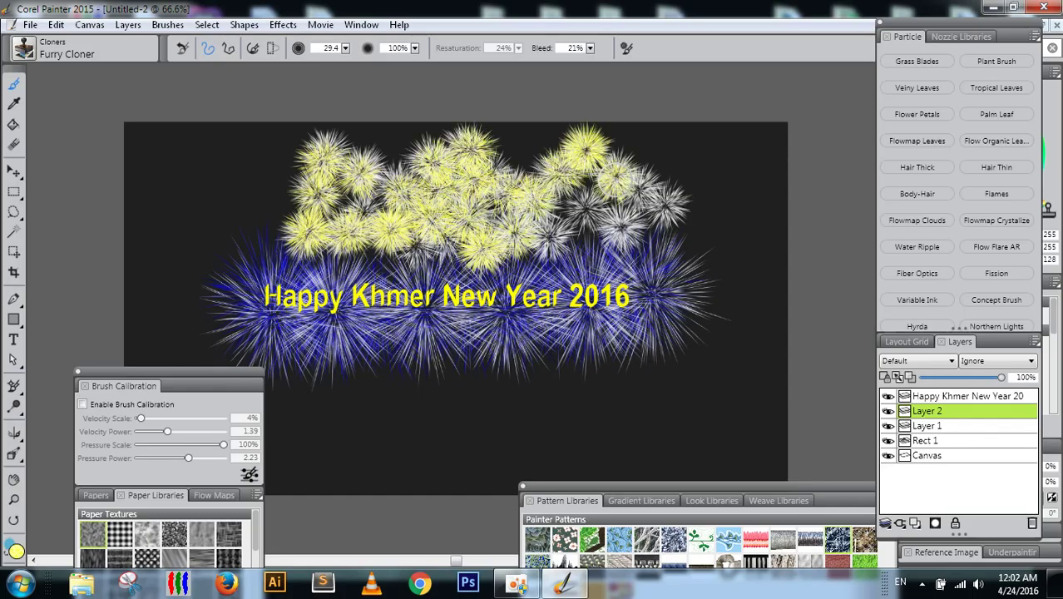
pyautogui.click(584, 204)
pyautogui.click(560, 235)
pyautogui.click(624, 235)
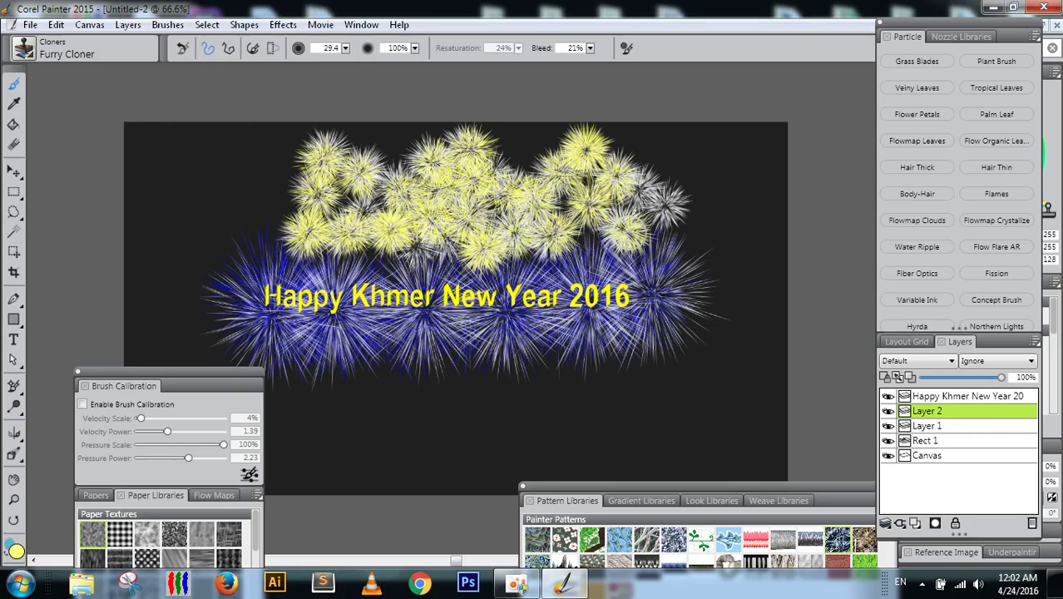
pyautogui.click(667, 210)
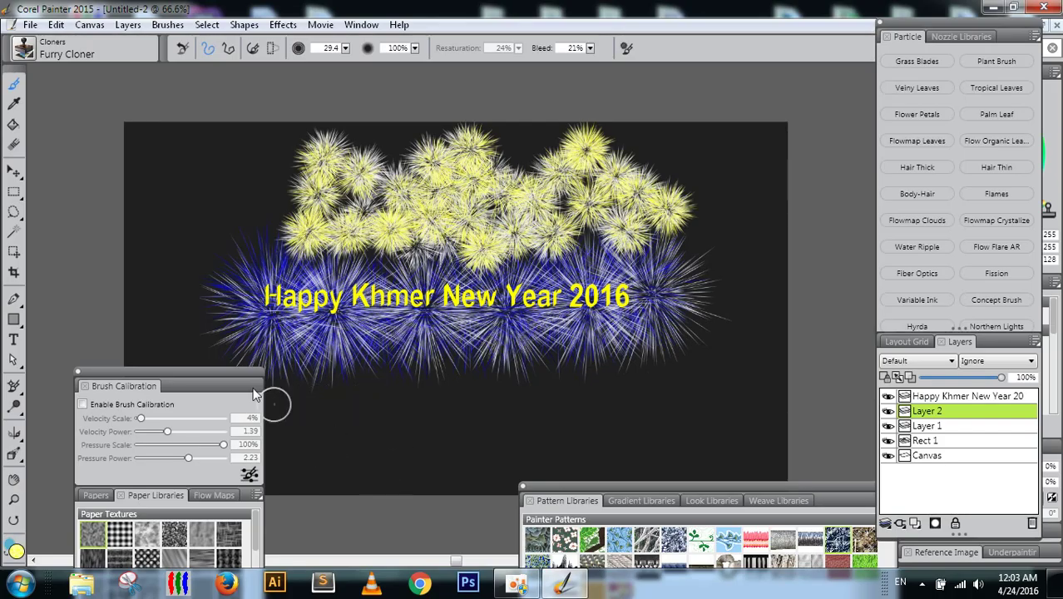
# Step: Move the Brush Calibration panel group clear of the canvas, then try a yellow burst near the canvas's lower-right corner and undo it
pyautogui.moveTo(234, 373)
pyautogui.mouseDown()
pyautogui.moveTo(103, 185)
pyautogui.moveTo(103, 123)
pyautogui.mouseUp()
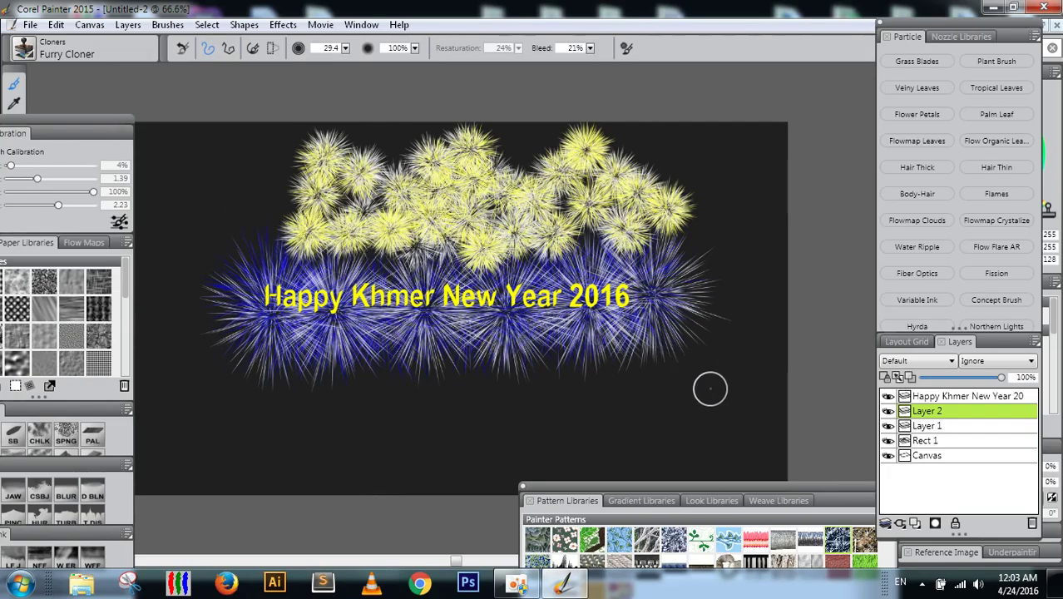
pyautogui.moveTo(717, 439); pyautogui.dragTo(725, 453)
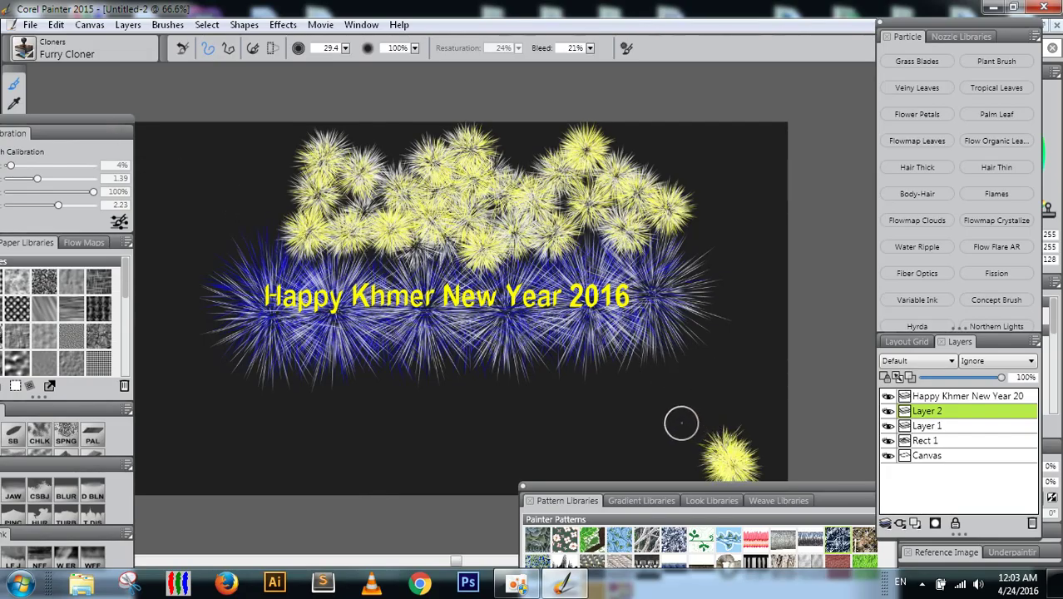
pyautogui.hotkey('ctrl', 'z')
# Step: Paint a column of small yellow bursts below each end of the greeting, reaching toward the canvas's lower edge
pyautogui.click(269, 476)
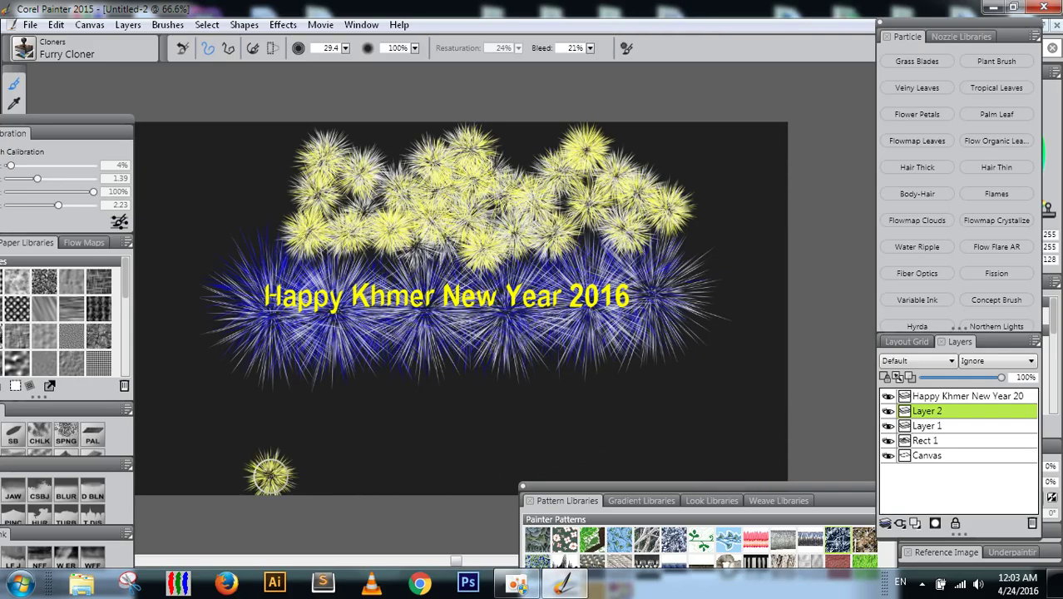
pyautogui.click(278, 431)
pyautogui.moveTo(269, 407); pyautogui.dragTo(271, 398)
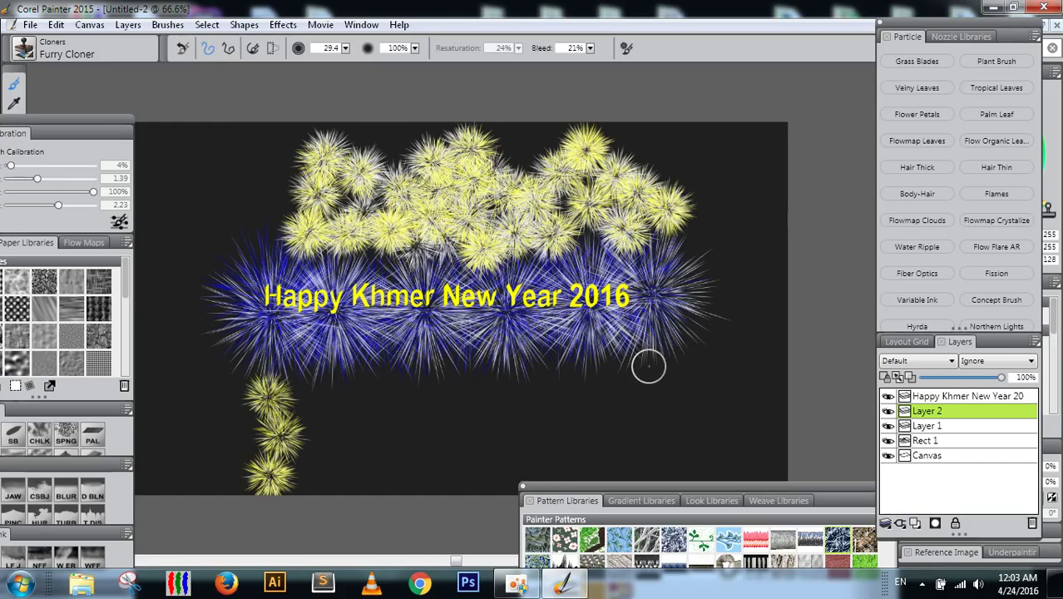
pyautogui.moveTo(638, 373)
pyautogui.mouseDown()
pyautogui.moveTo(610, 408)
pyautogui.moveTo(593, 458)
pyautogui.moveTo(603, 474)
pyautogui.mouseUp()
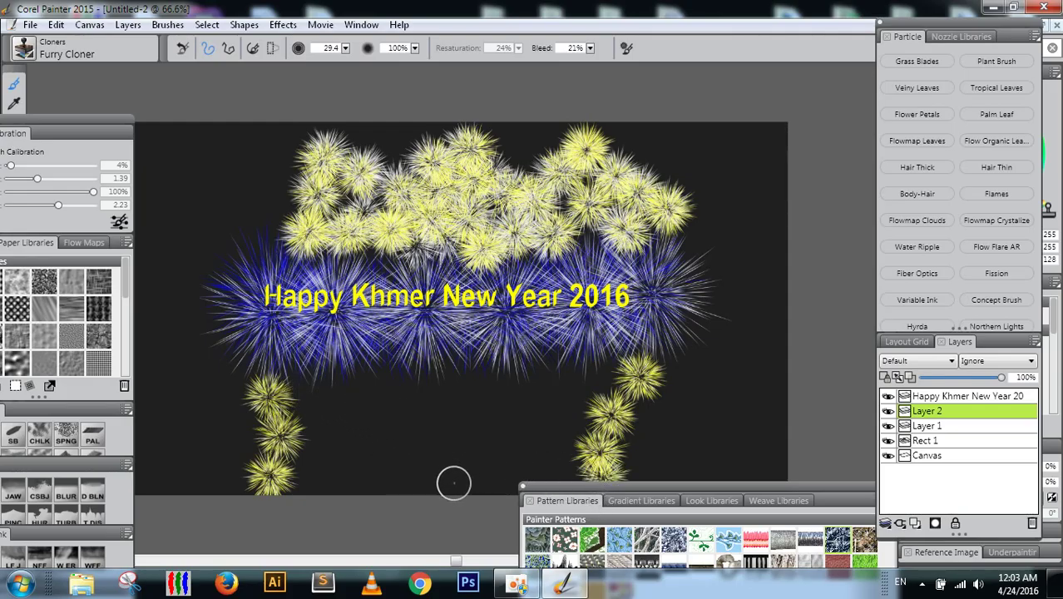
# Step: Add three yellow bursts along the left edge of the cluster above the greeting
pyautogui.click(271, 202)
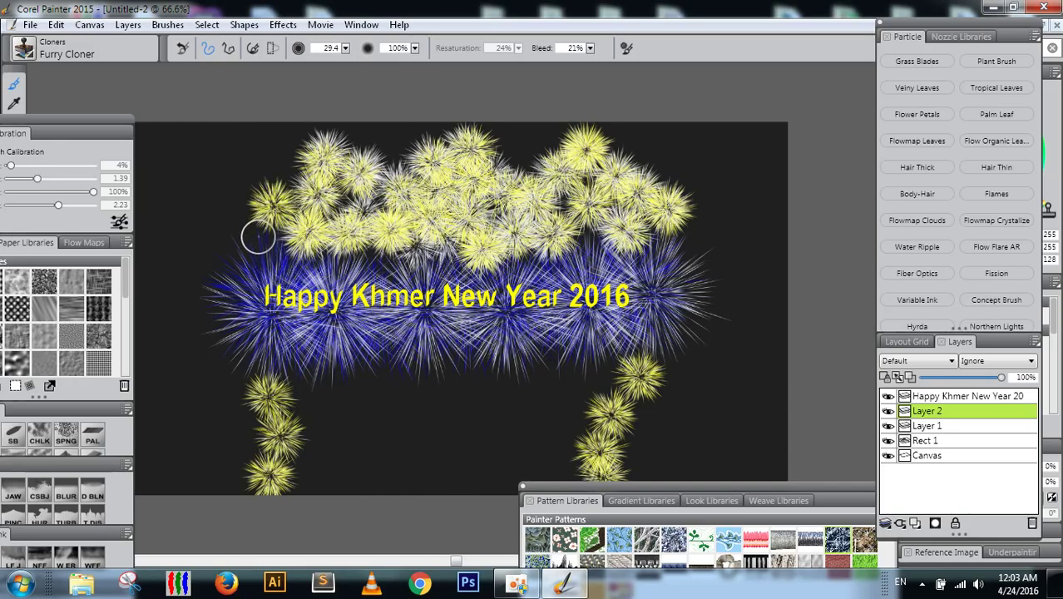
pyautogui.click(258, 237)
pyautogui.click(282, 173)
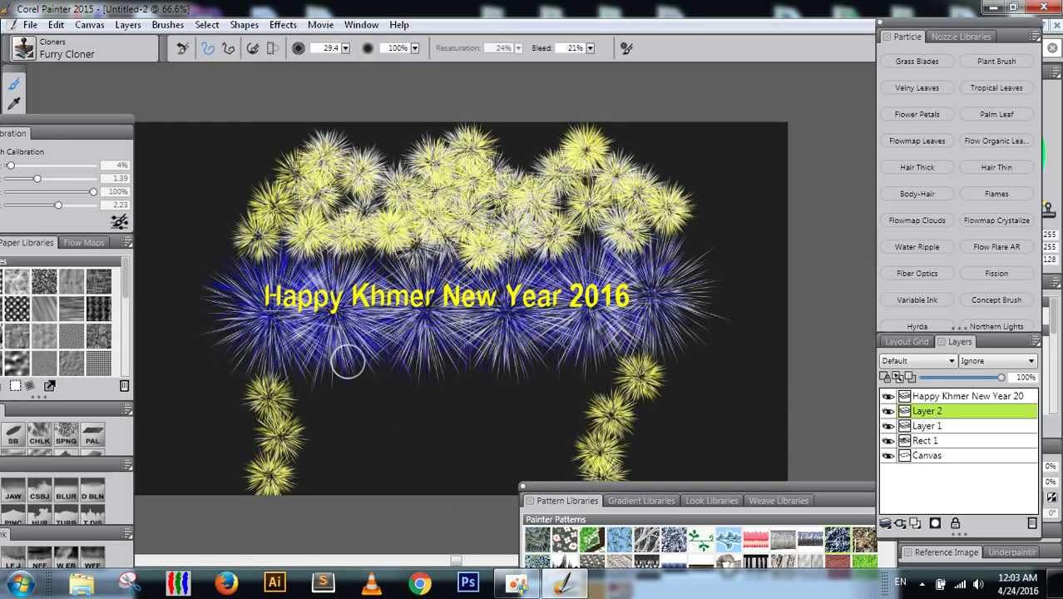
# Step: Add one yellow burst at the lower-right end of the cluster above the greeting
pyautogui.click(670, 241)
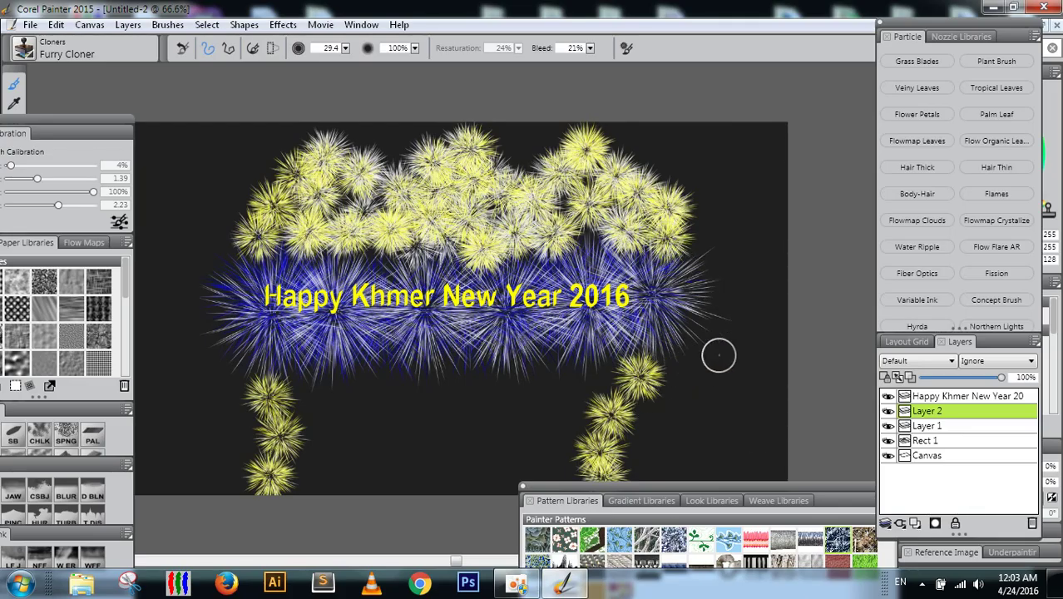
# Step: Check the artwork by toggling the visibility of Layer 2 and the greeting's text layer and inspecting the fireworks up close
pyautogui.click(889, 412)
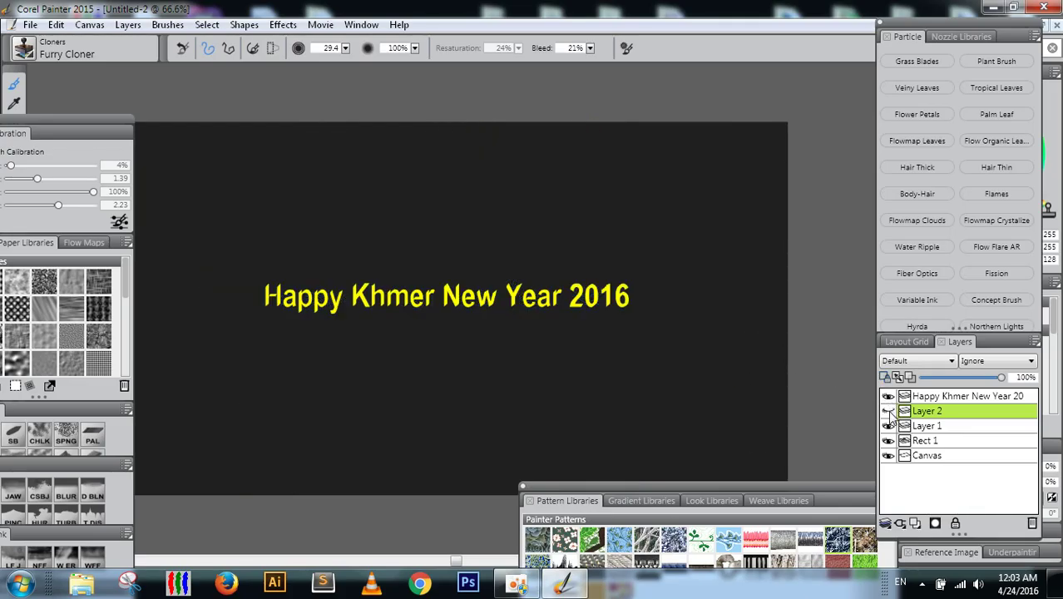
pyautogui.click(888, 411)
pyautogui.click(888, 412)
pyautogui.click(888, 412)
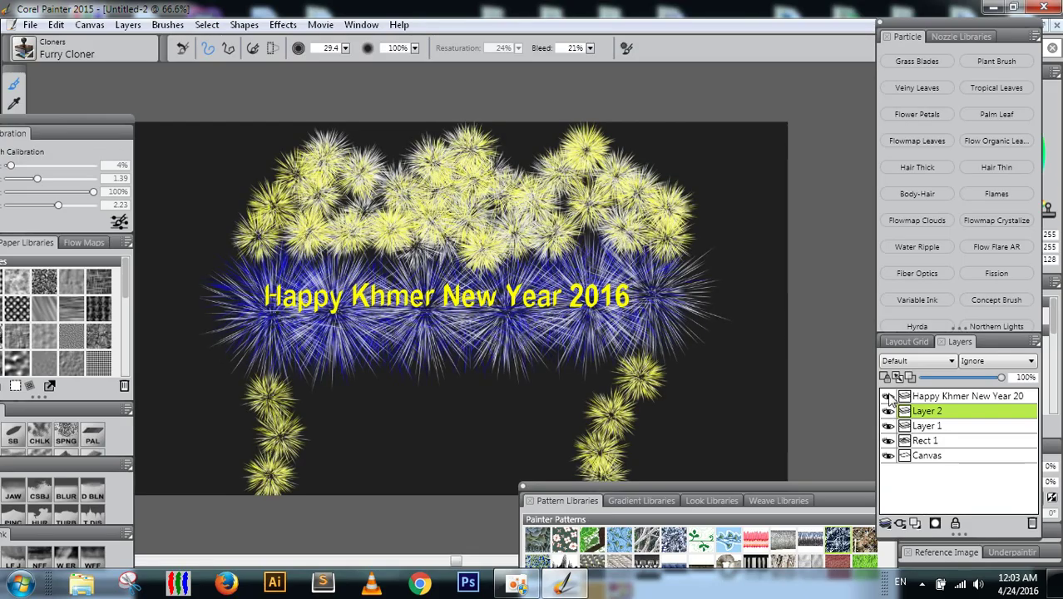
pyautogui.click(888, 397)
pyautogui.click(887, 397)
pyautogui.hotkey('ctrl', '+')
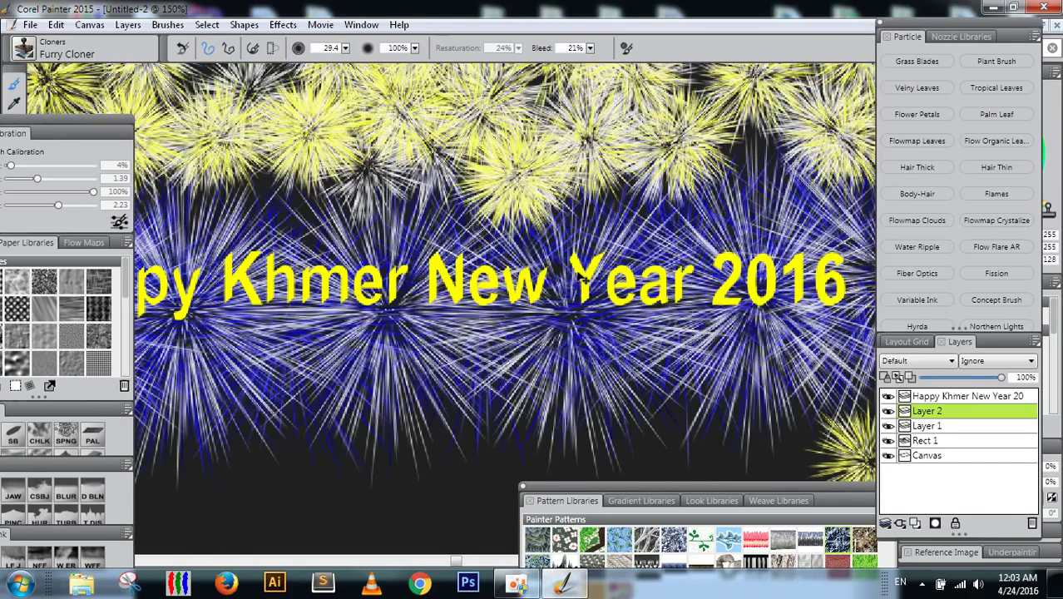
pyautogui.hotkey('ctrl', '-')
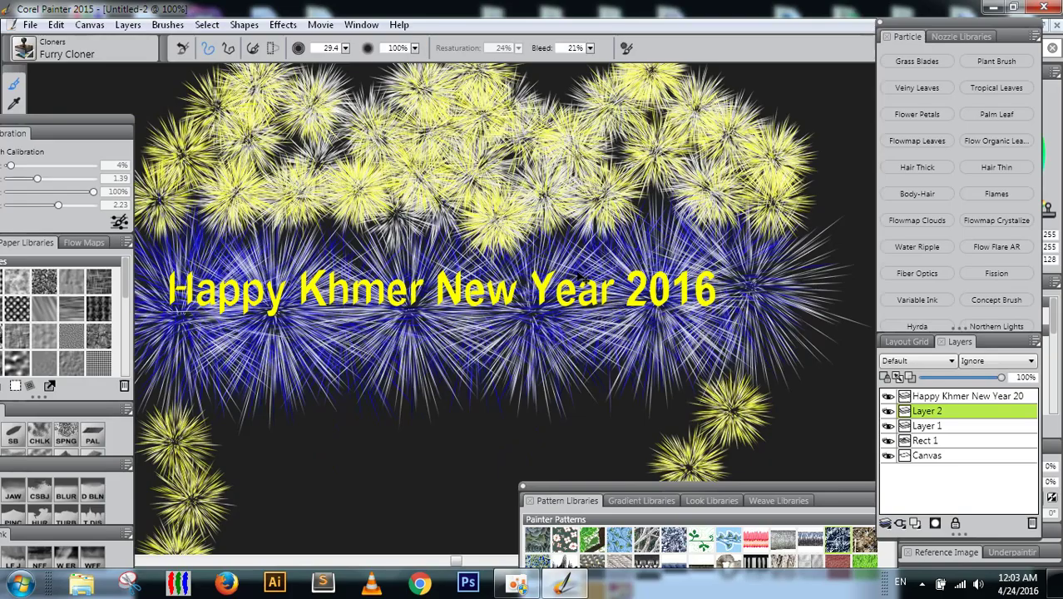
pyautogui.hotkey('ctrl', '-')
pyautogui.hotkey('ctrl', '-')
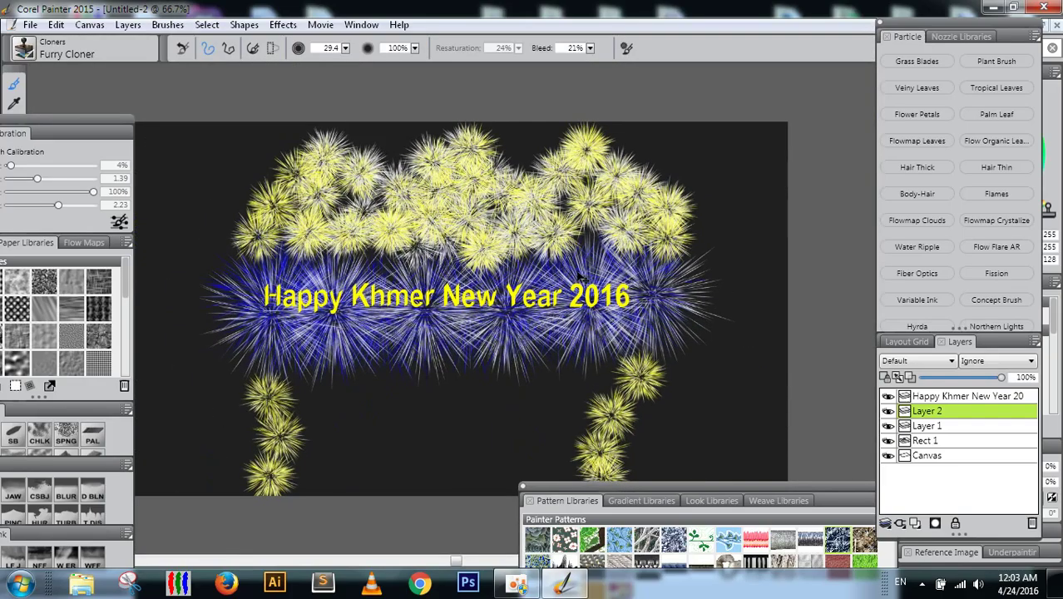
# Step: Start saving the image under a new name and create and open a new folder named Design Paterm on the Desktop
pyautogui.click(30, 24)
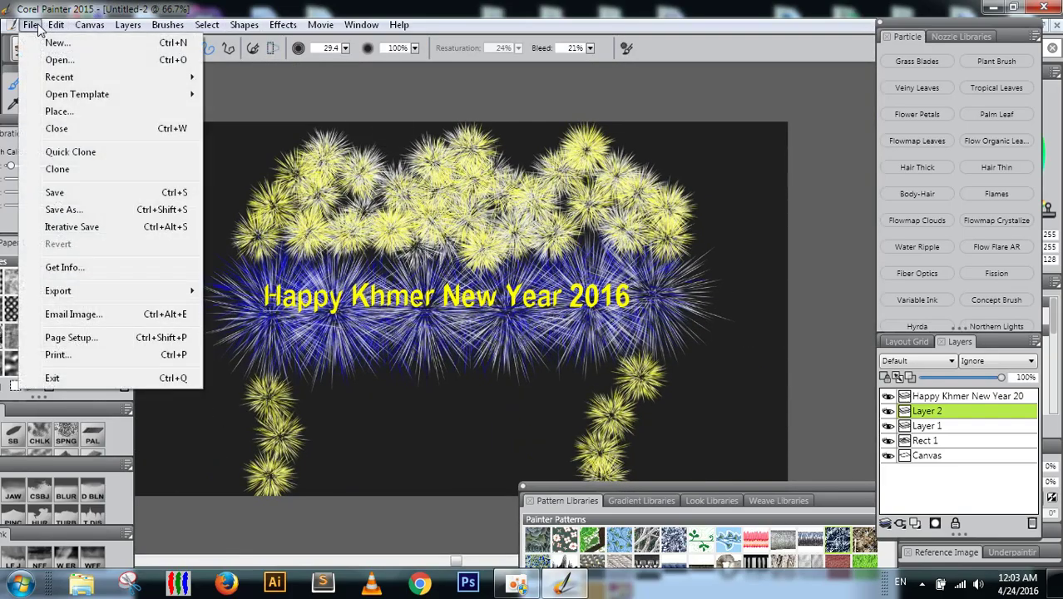
pyautogui.click(76, 213)
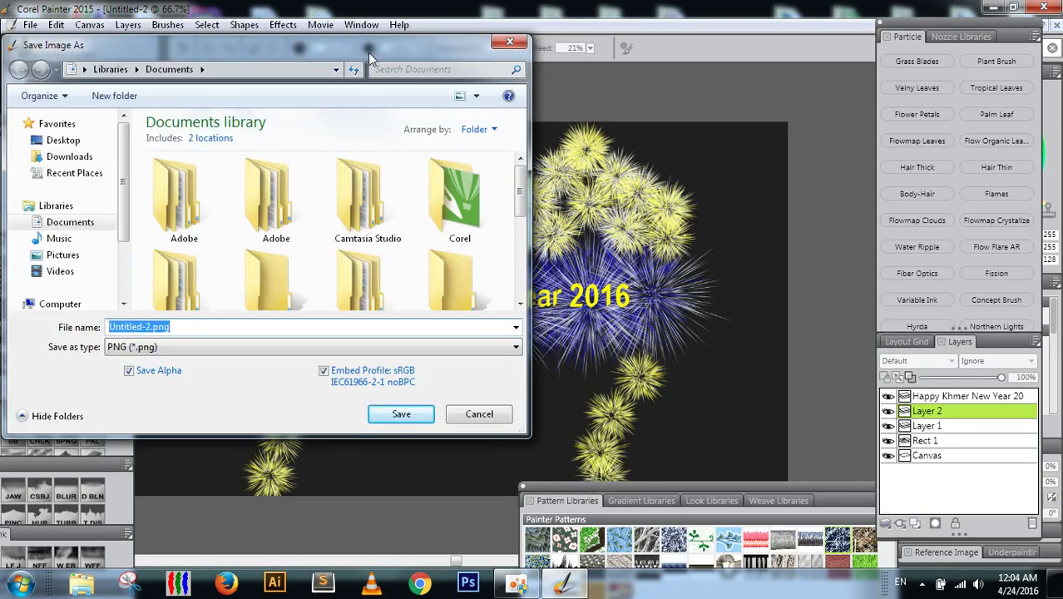
pyautogui.moveTo(371, 50)
pyautogui.mouseDown()
pyautogui.moveTo(398, 49)
pyautogui.moveTo(602, 142)
pyautogui.moveTo(665, 102)
pyautogui.mouseUp()
pyautogui.click(383, 192)
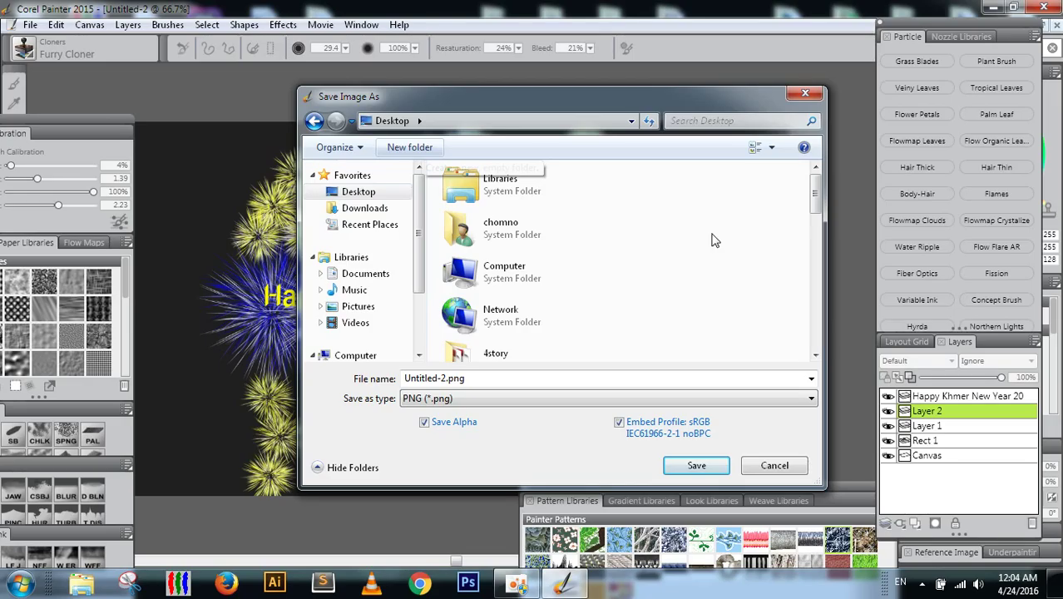
pyautogui.write('De')
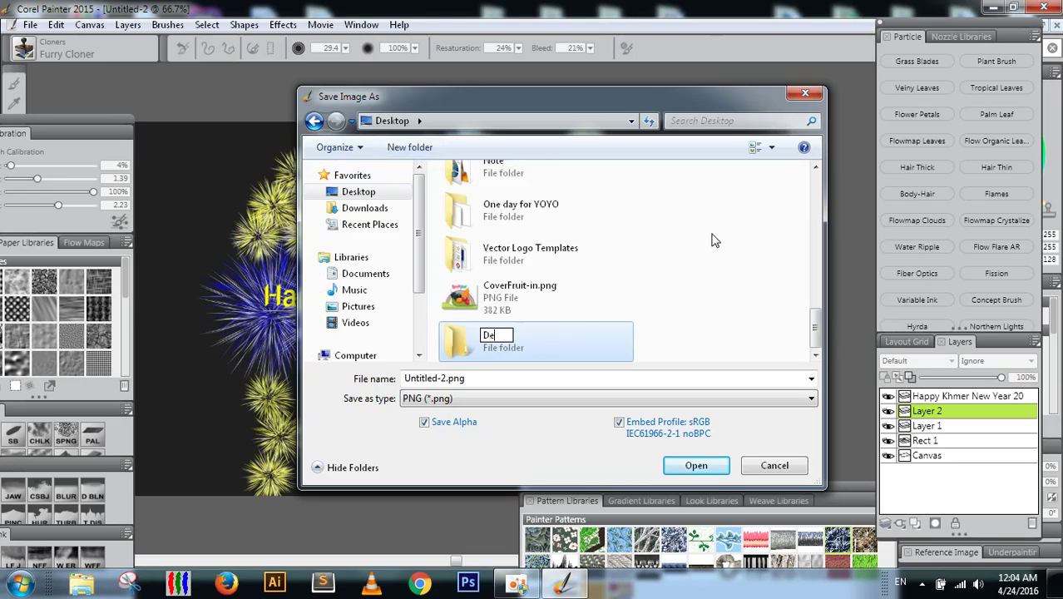
pyautogui.write('sign')
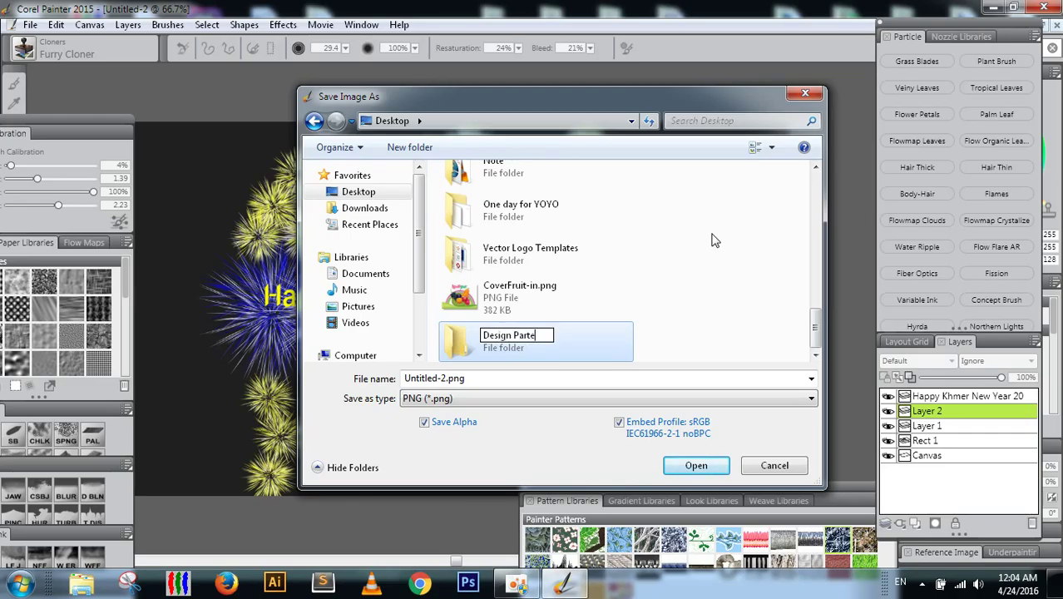
pyautogui.write(' Par')
pyautogui.press('BackSpace')
pyautogui.write('t')
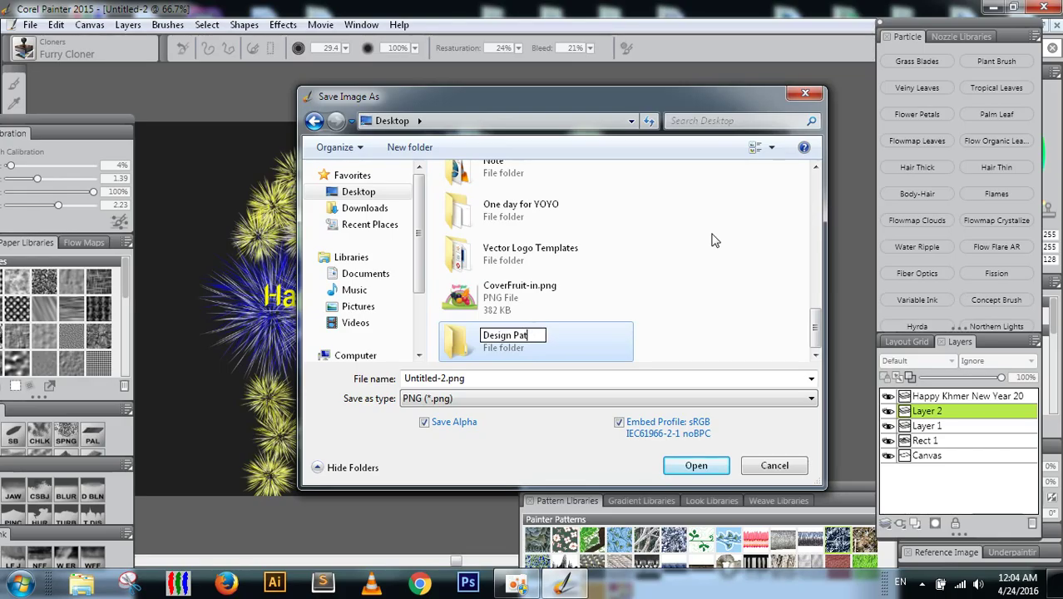
pyautogui.write('tern')
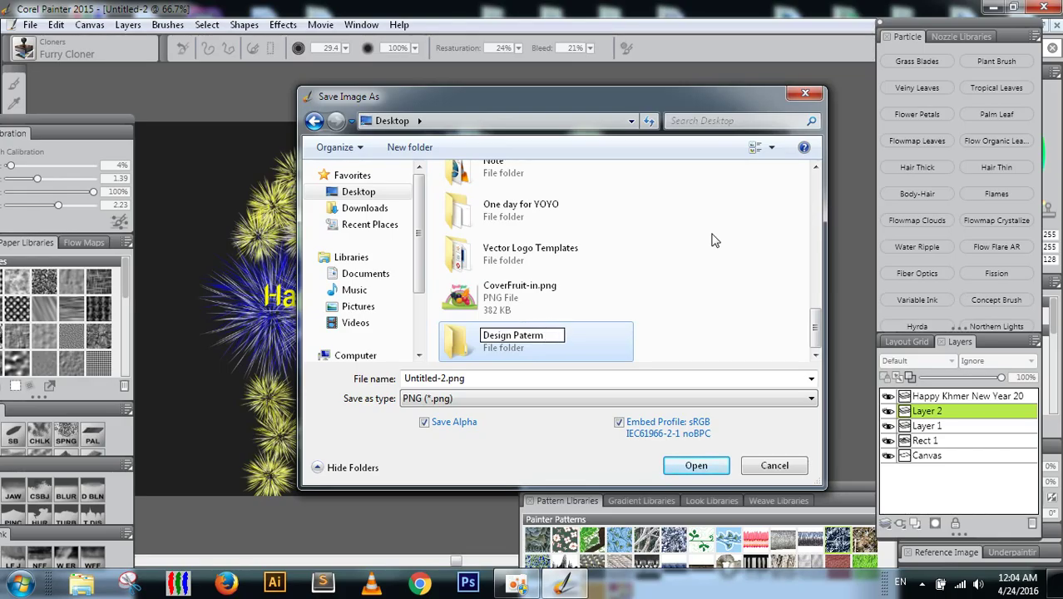
pyautogui.press('Return')
pyautogui.press('Return')
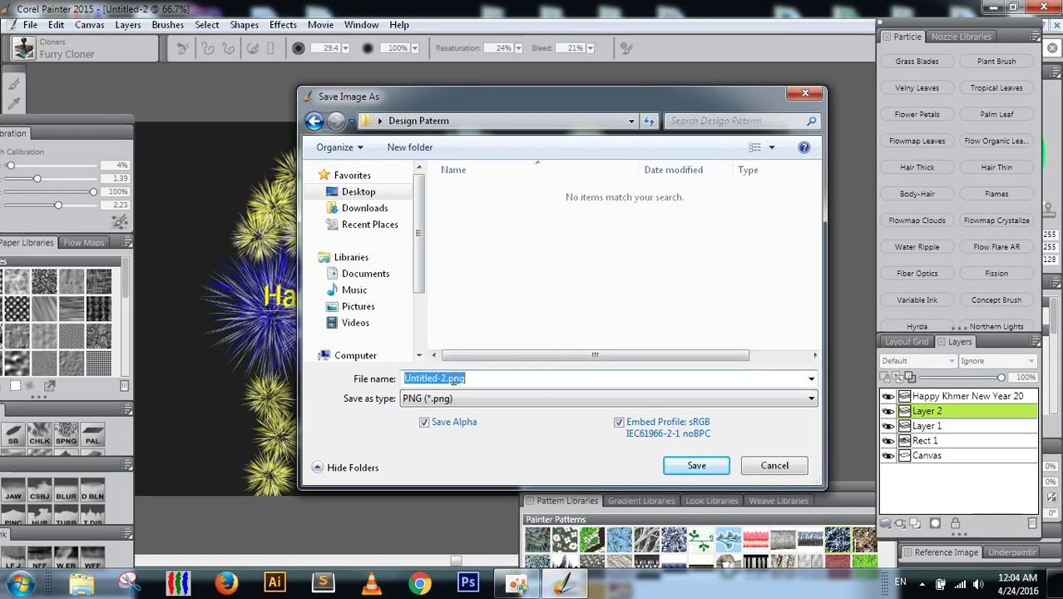
# Step: Save the image as Khmer new year2016.png in PNG format, accepting the merging of its layers
pyautogui.click(449, 379)
pyautogui.moveTo(447, 378); pyautogui.dragTo(326, 382)
pyautogui.write('Khmer new')
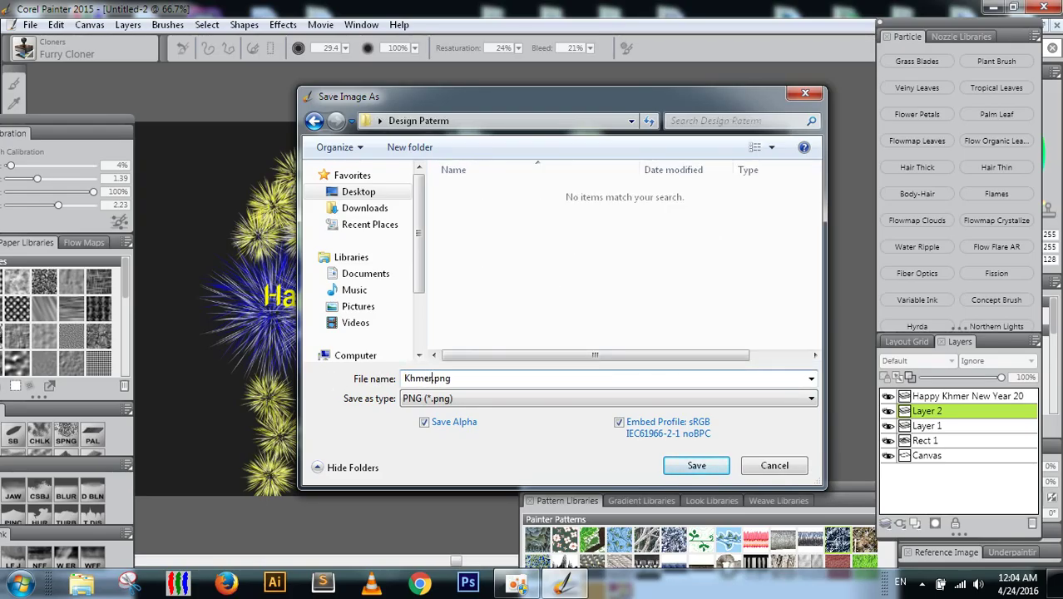
pyautogui.write(' year2016')
pyautogui.press('Return')
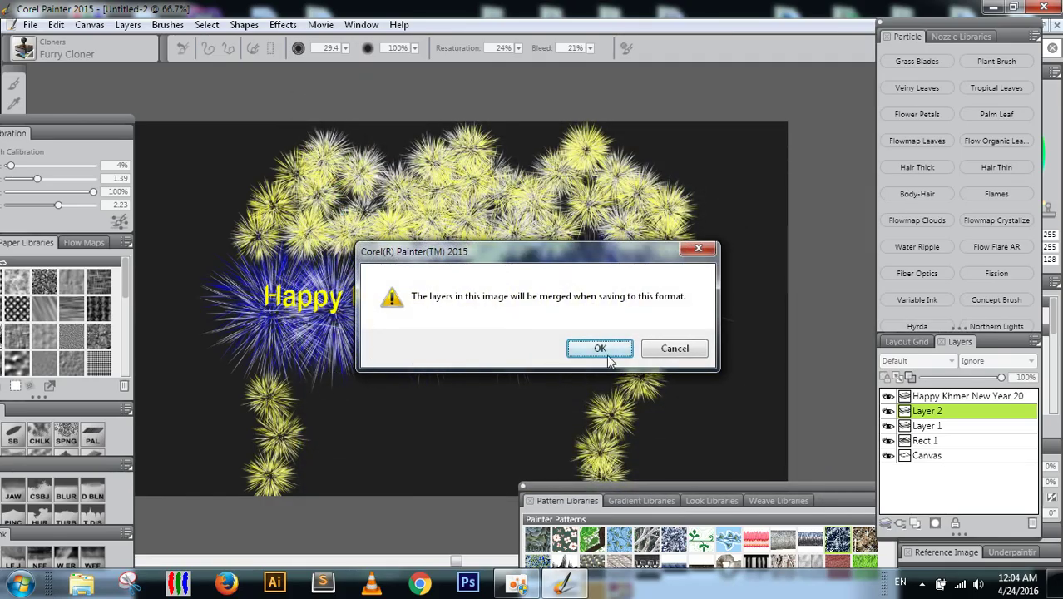
pyautogui.click(599, 349)
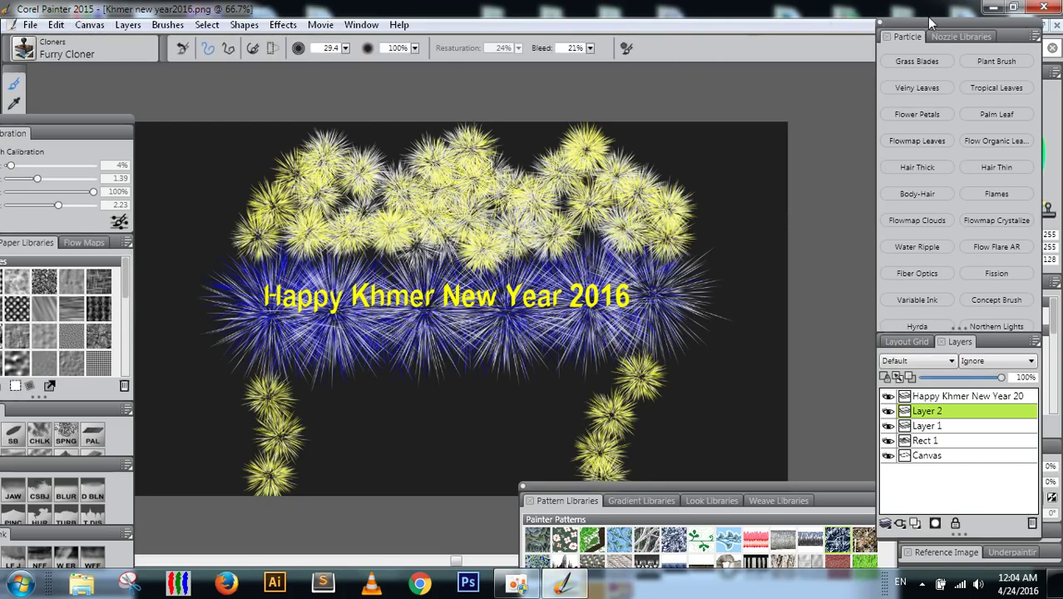
# Step: Open Khmer new year2016.png from the desktop's Design Paterm folder in Windows Photo Viewer and inspect the picture
pyautogui.click(991, 8)
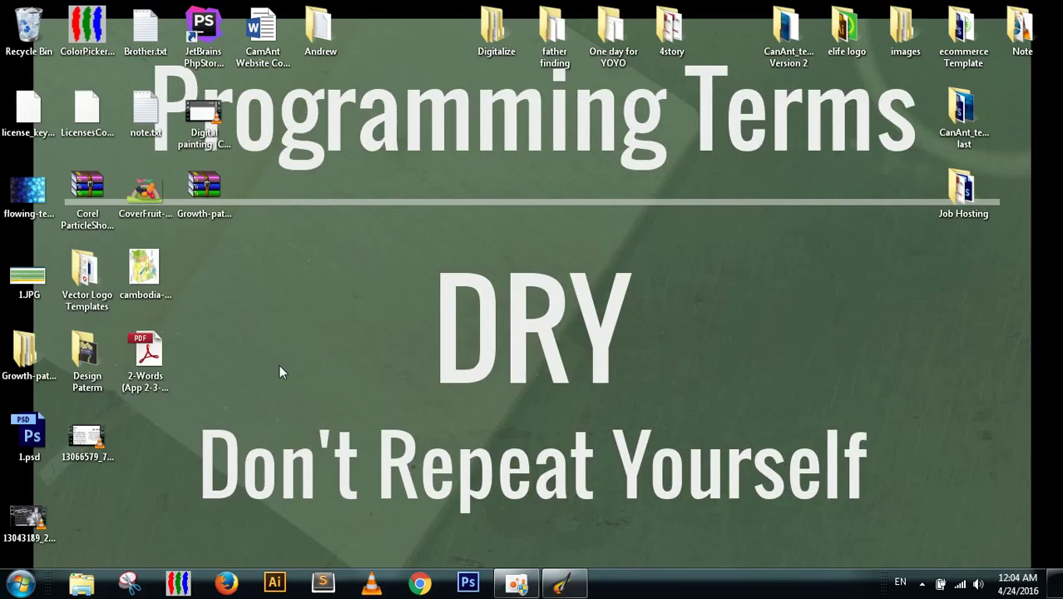
pyautogui.doubleClick(93, 353)
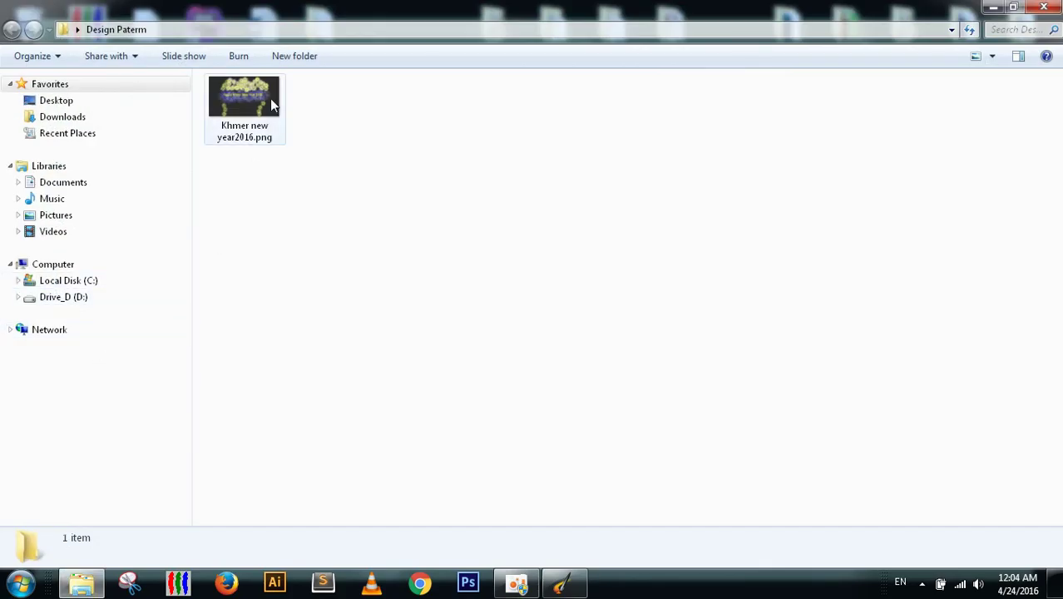
pyautogui.click(271, 103)
pyautogui.rightClick(270, 99)
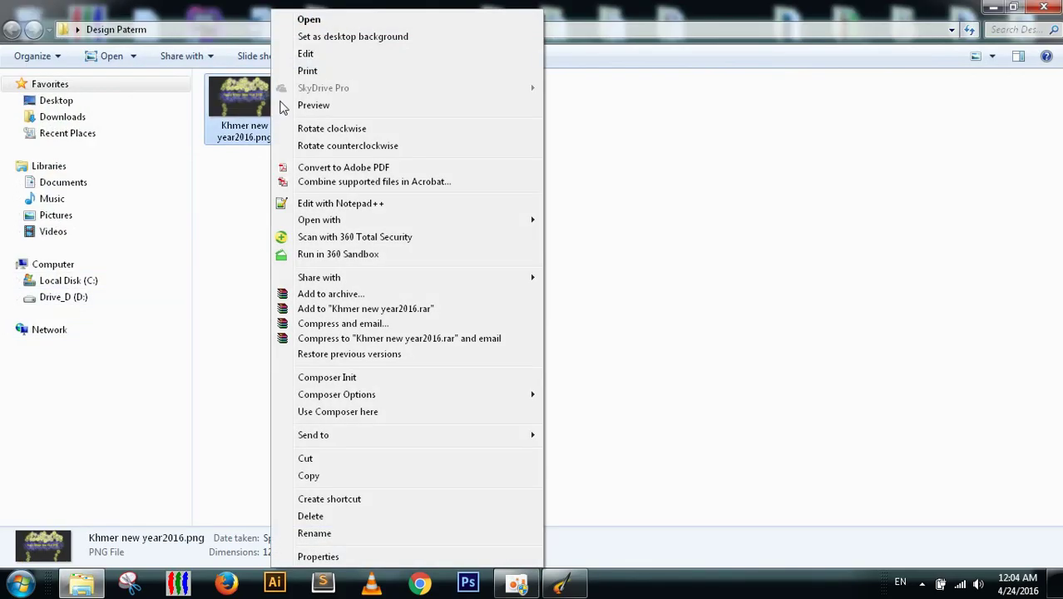
pyautogui.moveTo(471, 223)
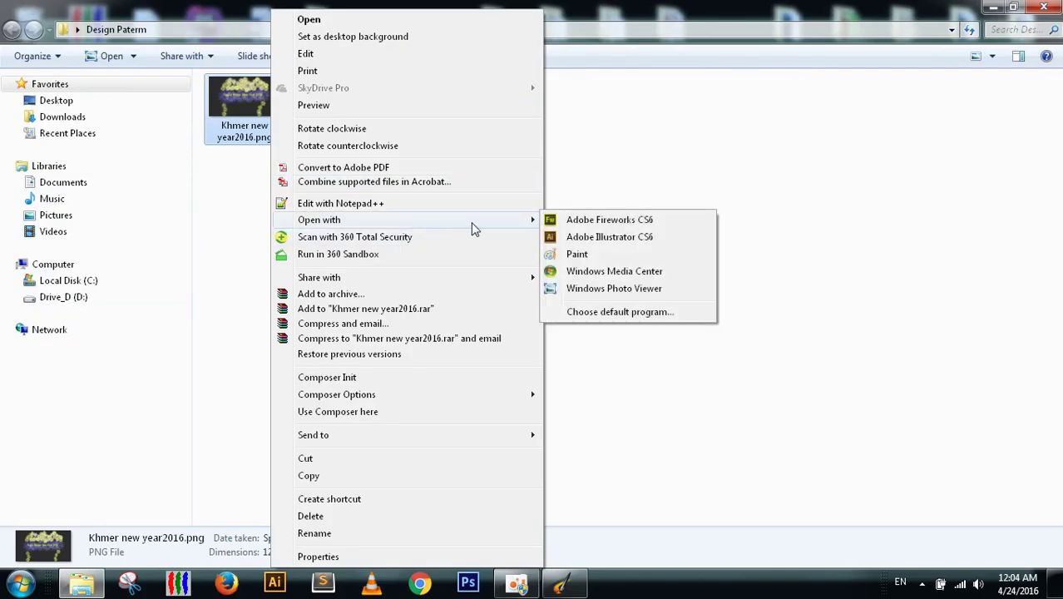
pyautogui.click(592, 289)
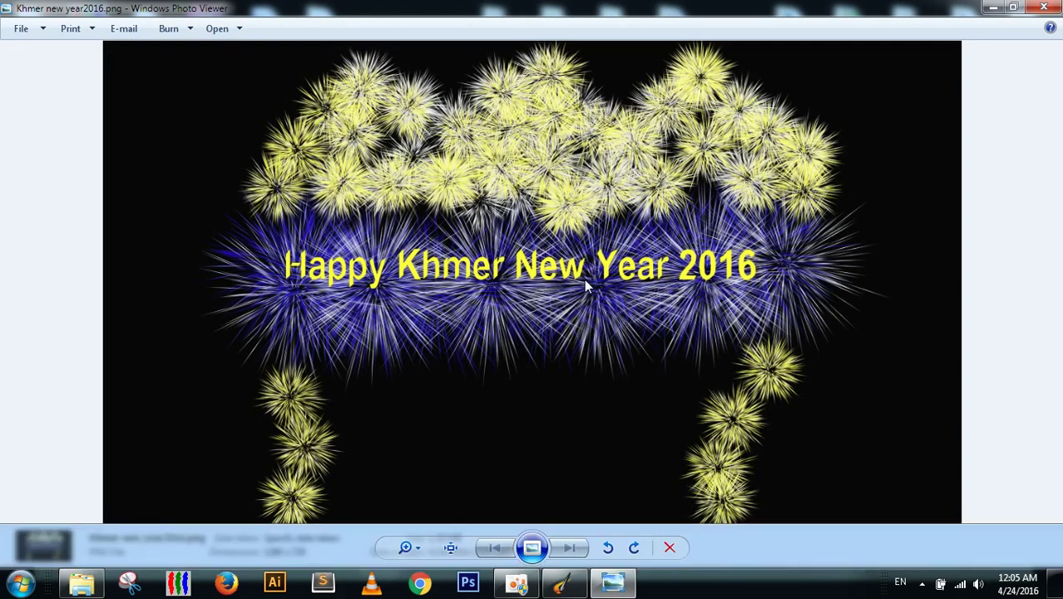
pyautogui.scroll(1, 617, 265)
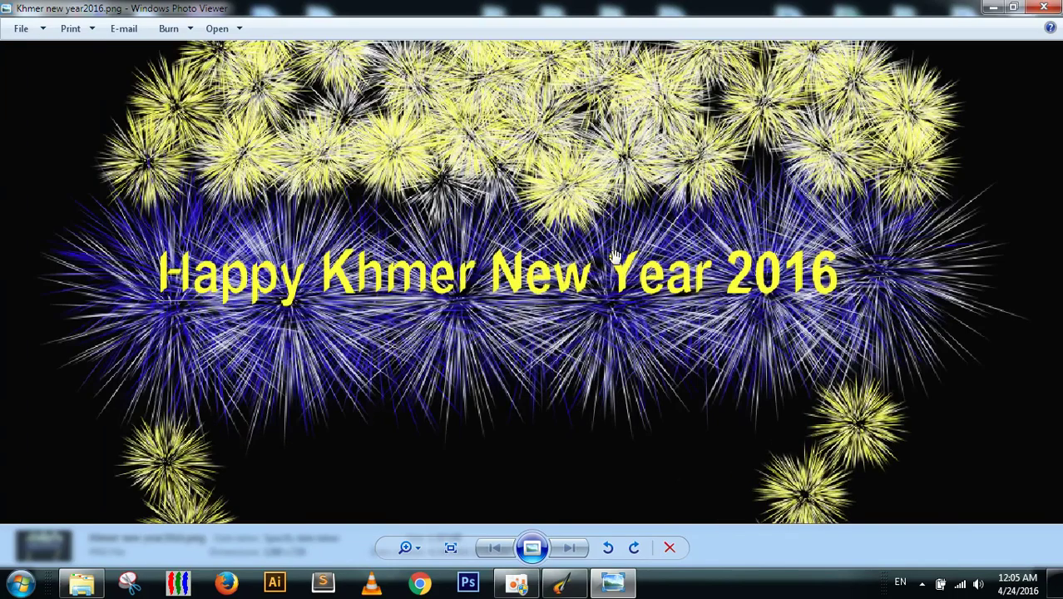
pyautogui.scroll(1, 618, 268)
pyautogui.scroll(-1, 617, 268)
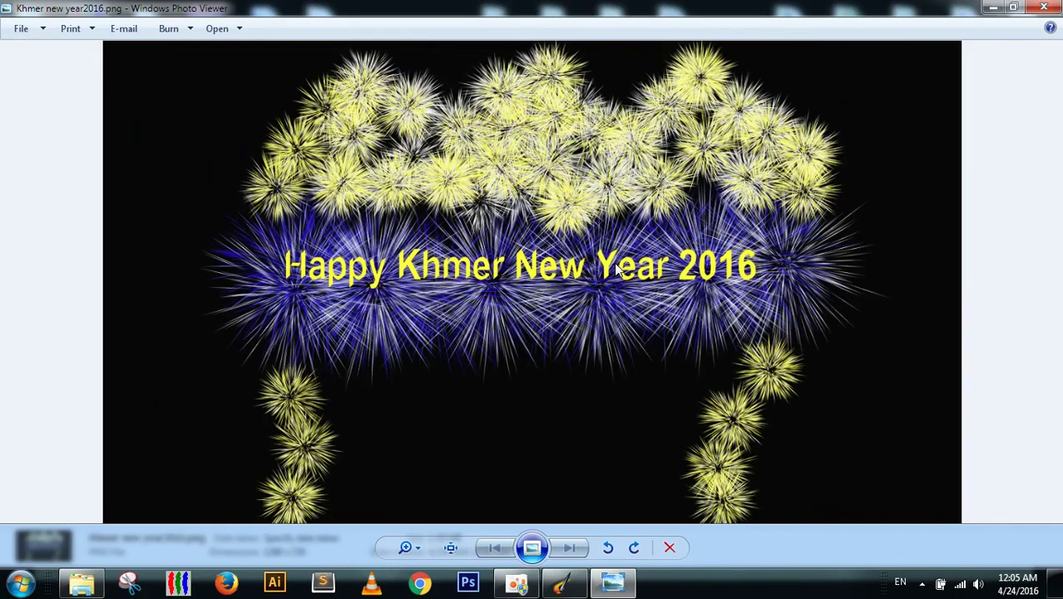